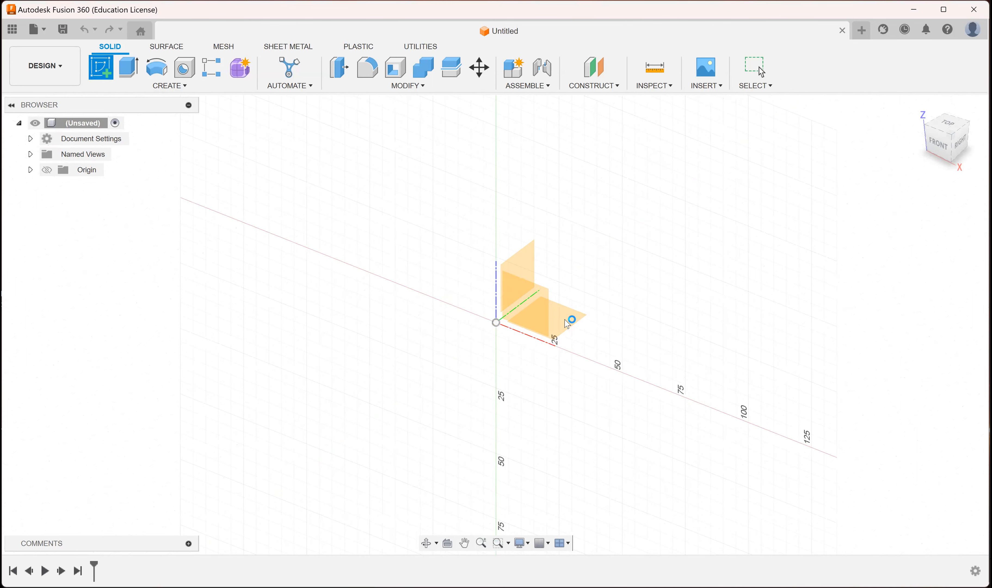
# Start a sketch on the horizontal XY plane and draw a center rectangle about 103 by 58 mm centred on the origin.
pyautogui.click(568, 324)
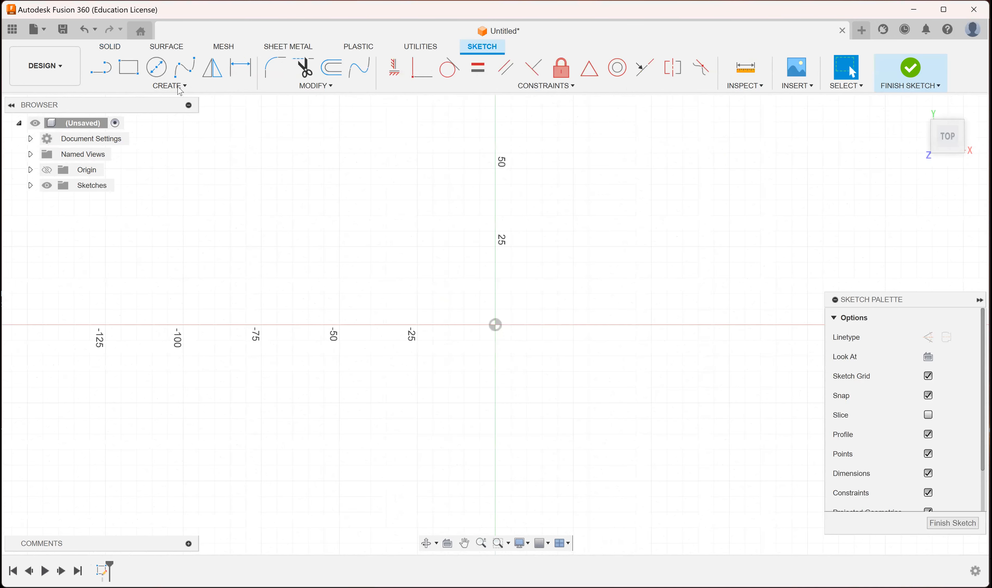
pyautogui.click(179, 87)
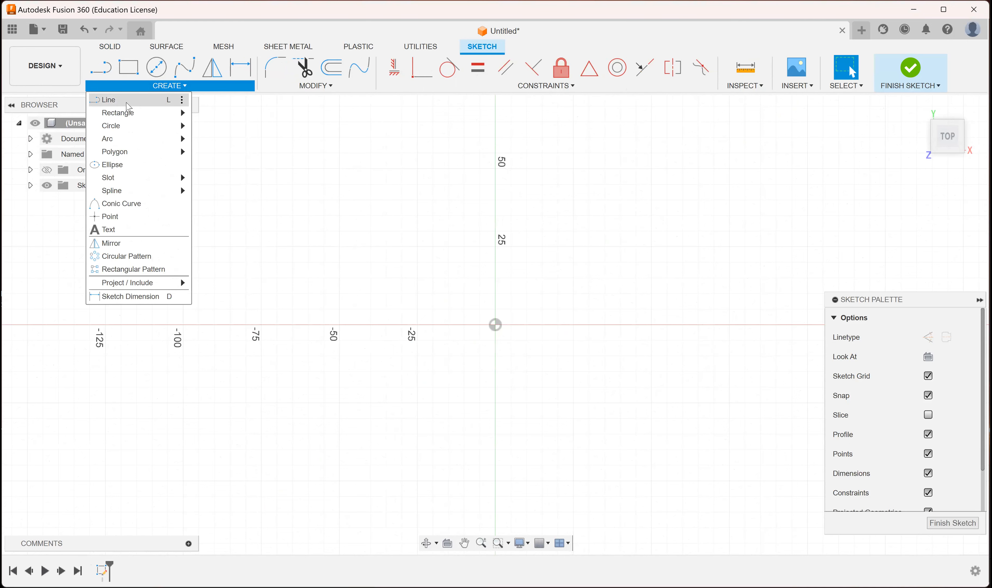
pyautogui.moveTo(143, 131)
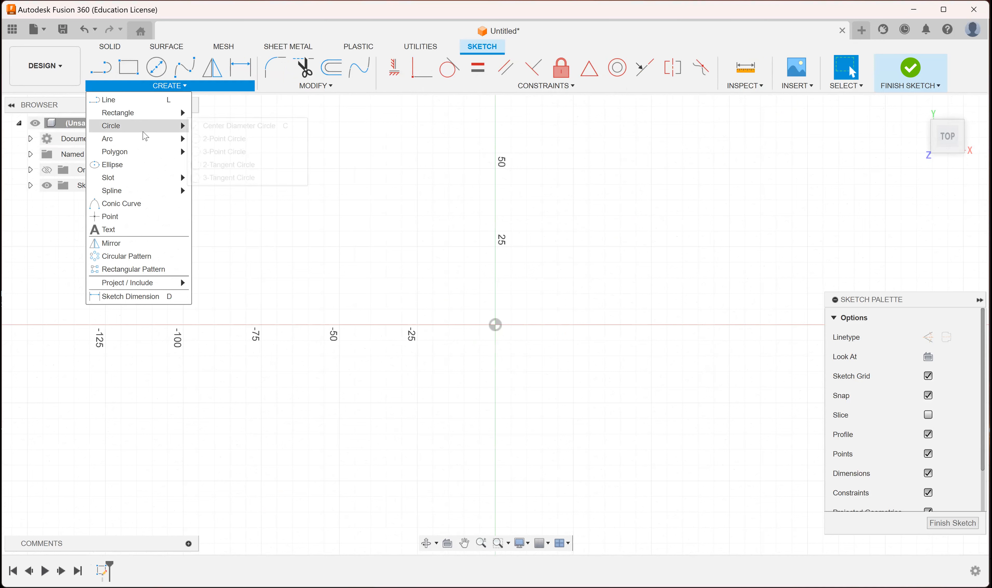
pyautogui.moveTo(173, 116)
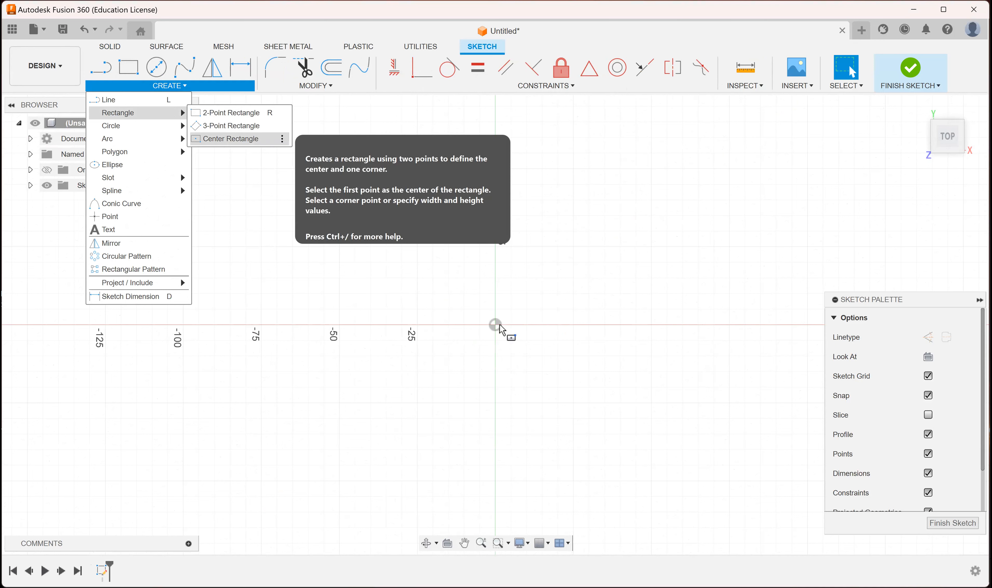
pyautogui.click(656, 415)
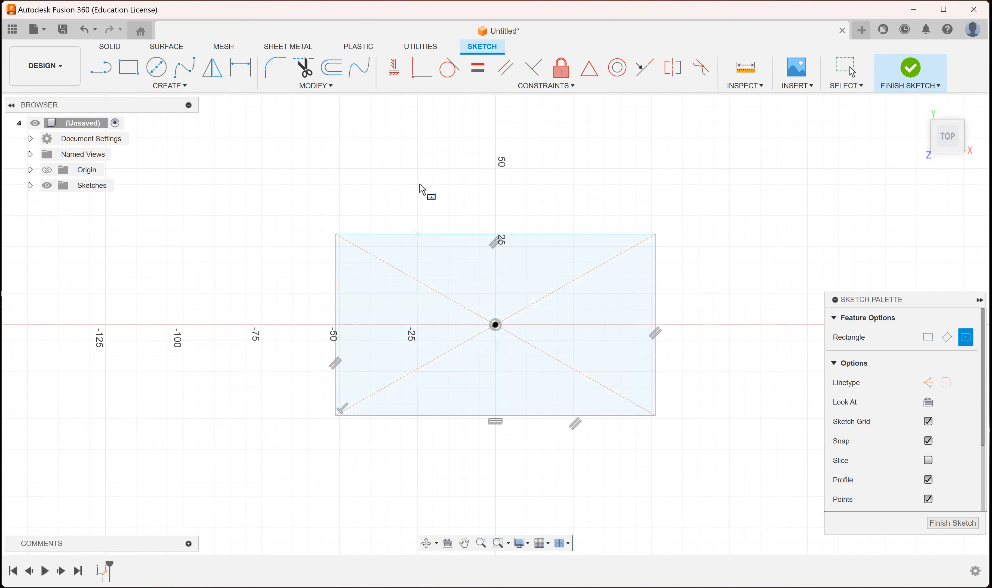
# Dimension the rectangle to 100 mm wide and 60 mm high.
pyautogui.click(183, 87)
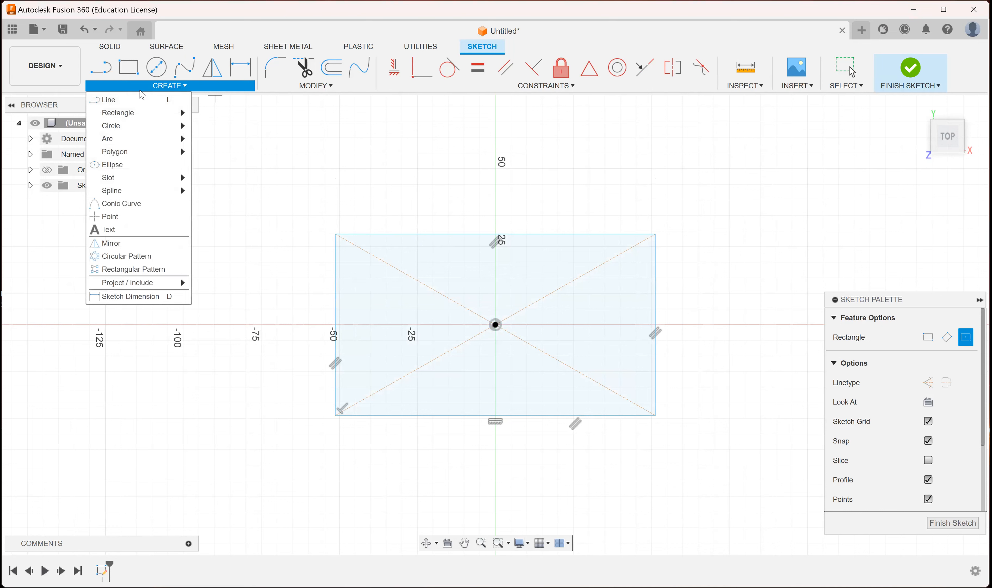
pyautogui.click(145, 296)
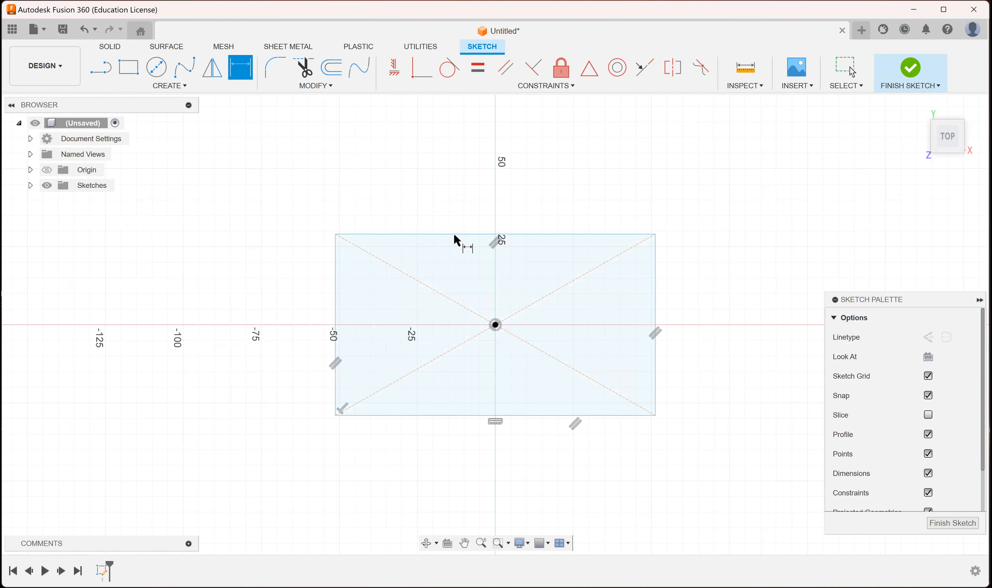
pyautogui.click(465, 171)
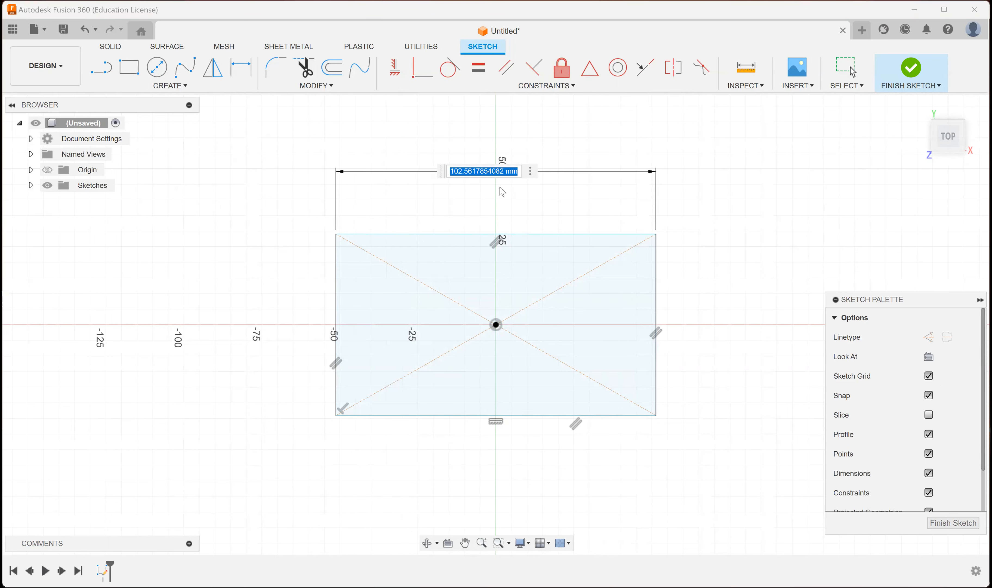
pyautogui.write('100')
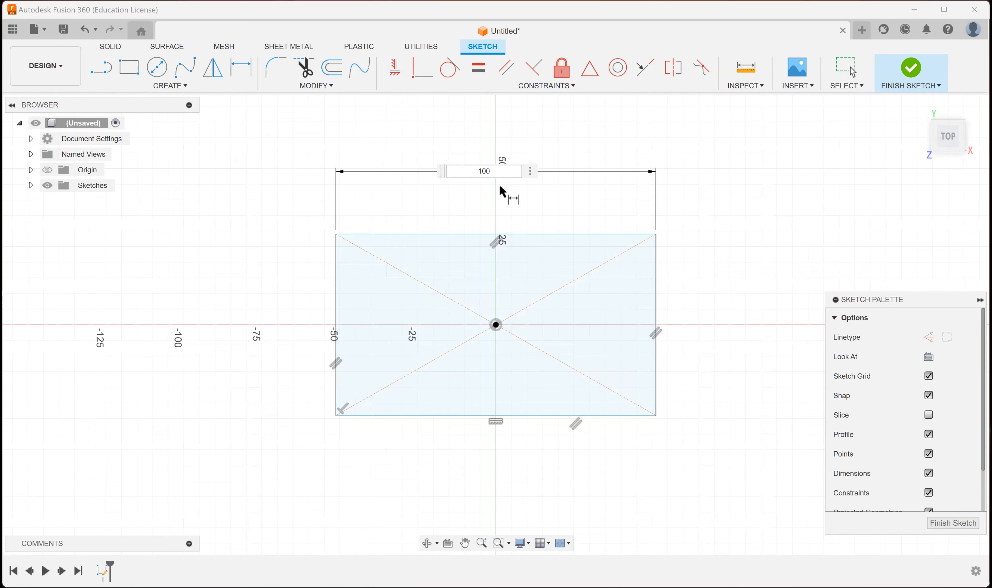
pyautogui.press('Return')
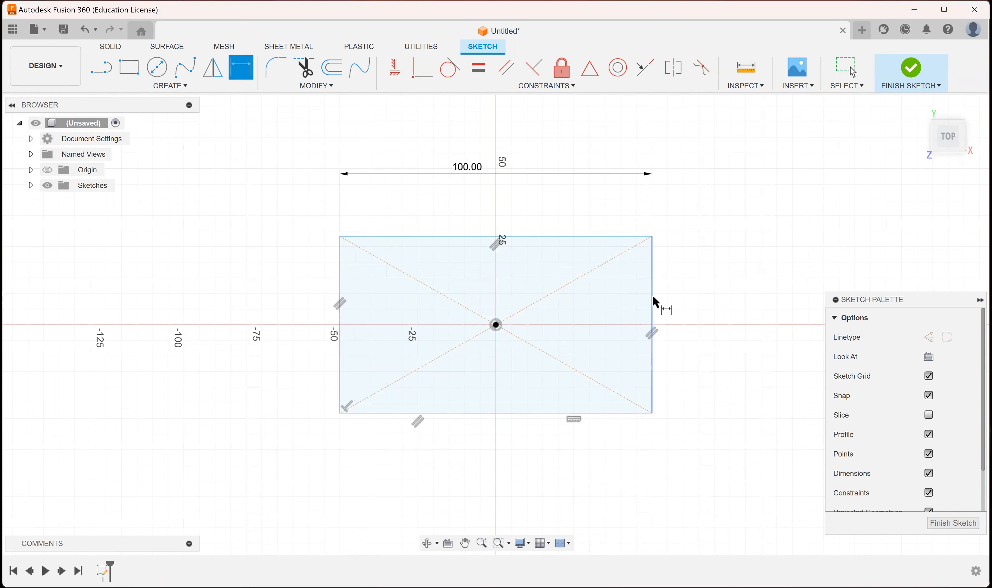
pyautogui.click(652, 300)
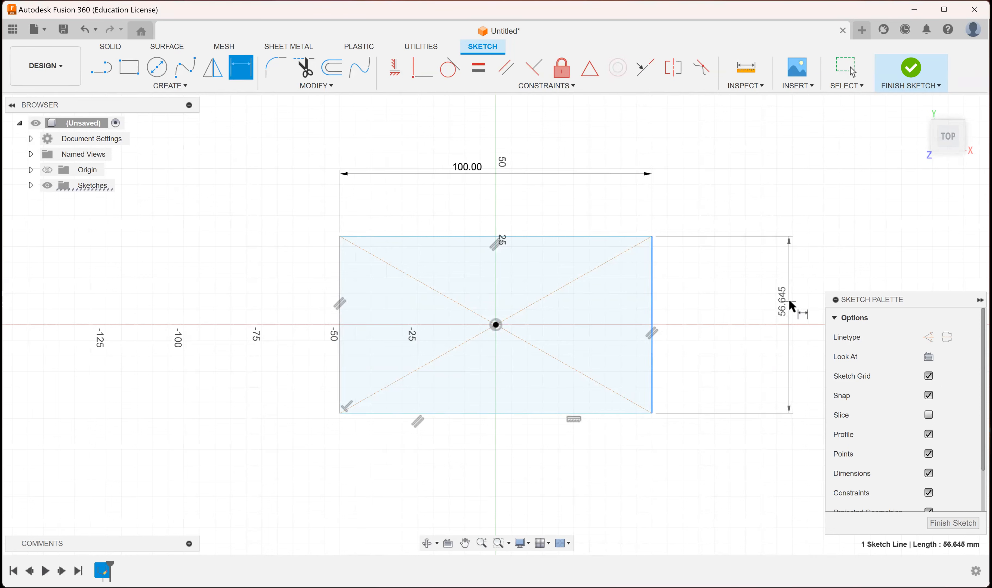
pyautogui.click(783, 295)
pyautogui.write('60')
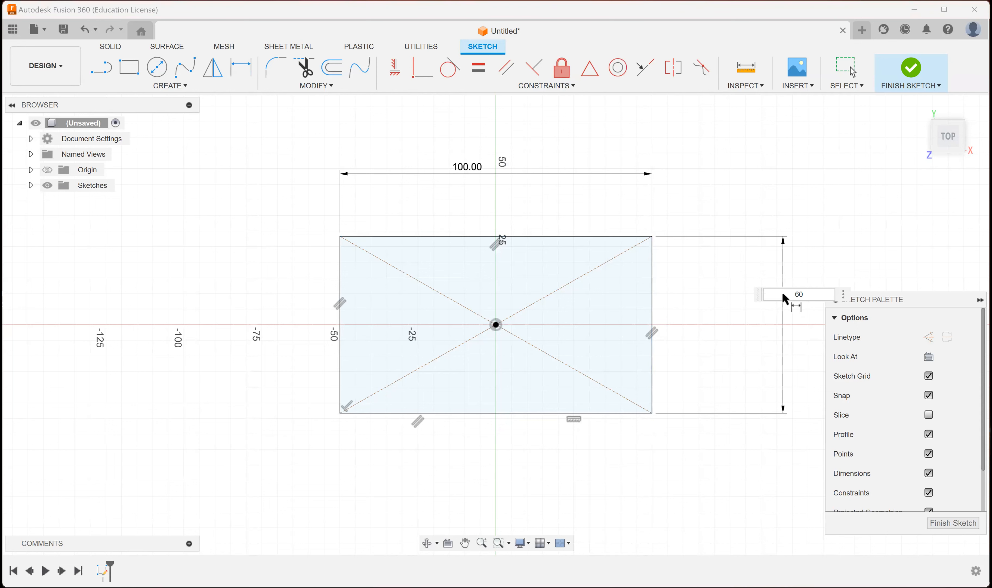
pyautogui.press('Return')
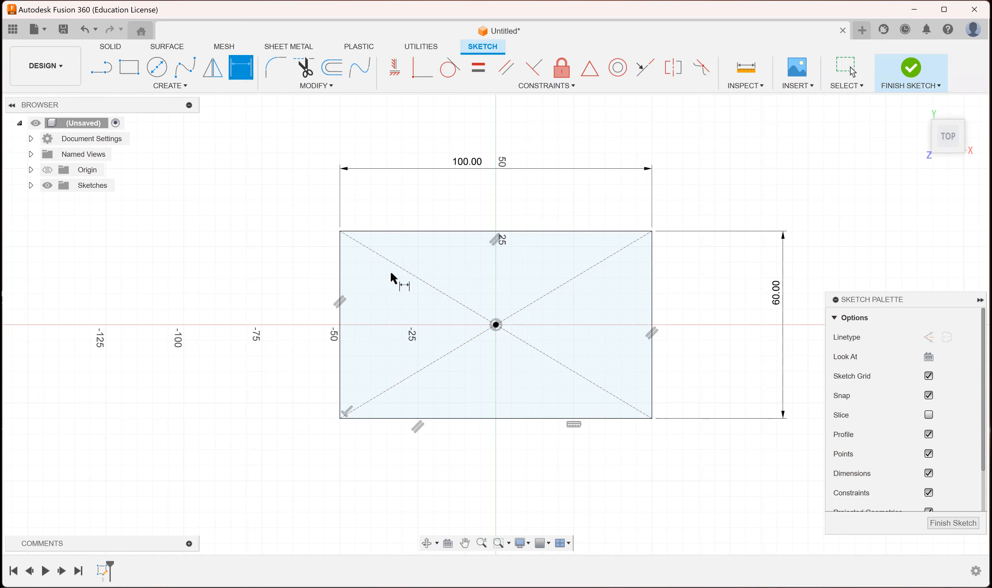
# Try to dimension the distance from the rectangle's upper edge to the origin.
pyautogui.click(470, 231)
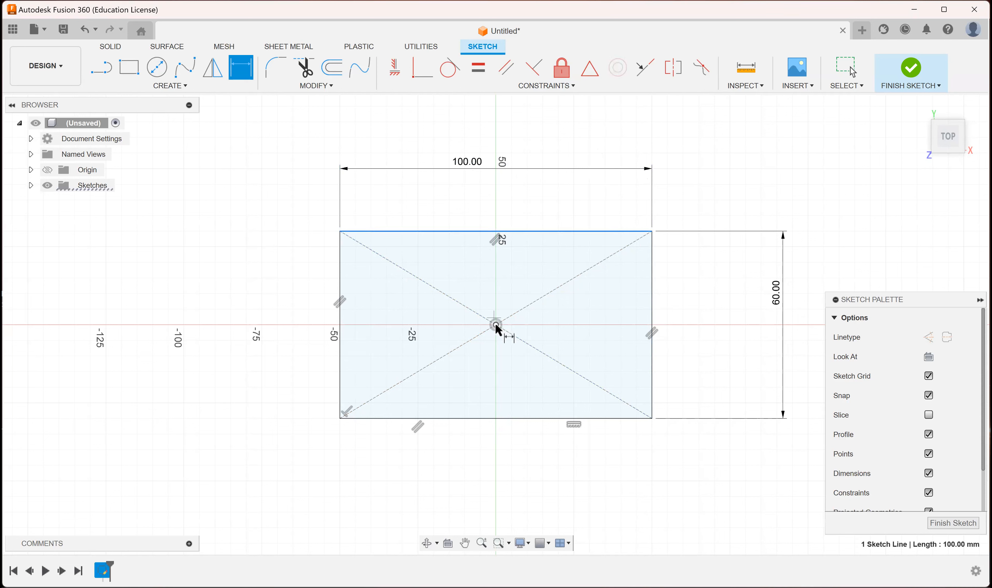
pyautogui.click(305, 281)
pyautogui.press('Return')
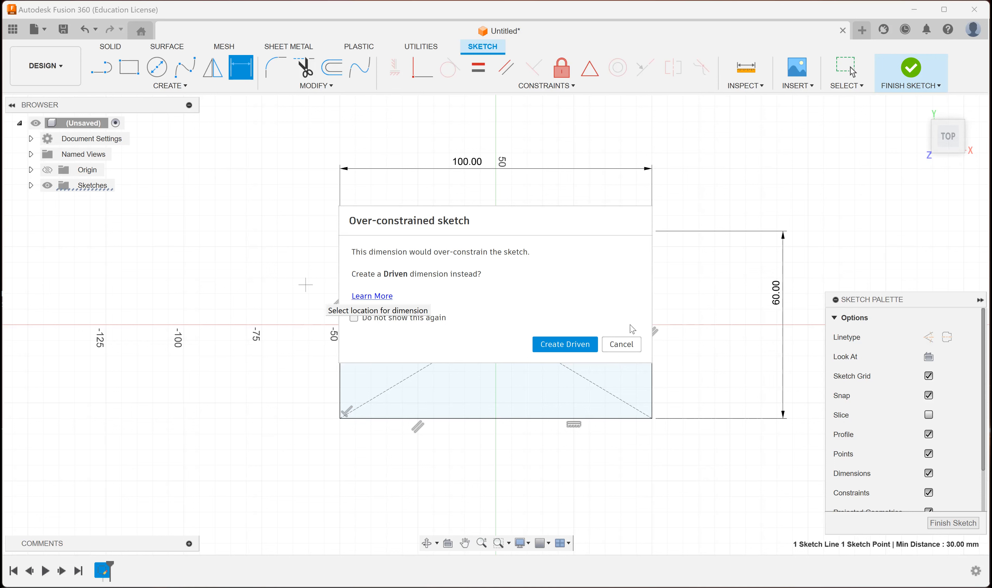
pyautogui.press('Escape')
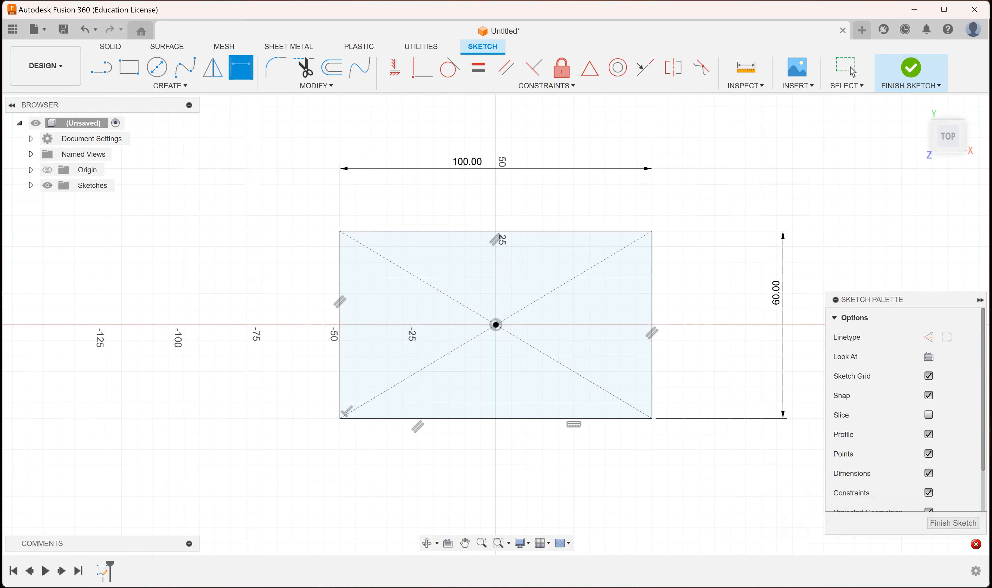
pyautogui.click(578, 89)
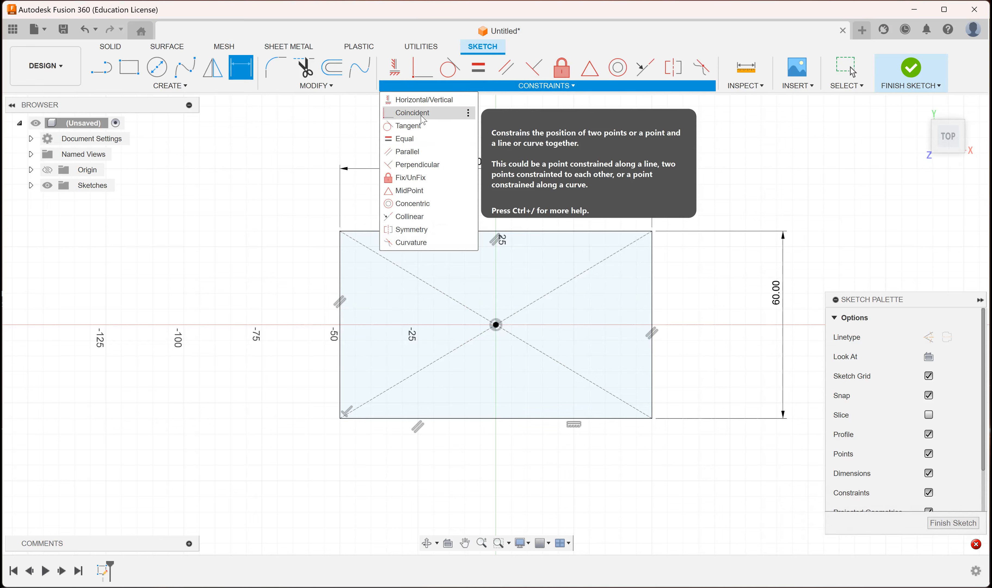
pyautogui.click(306, 85)
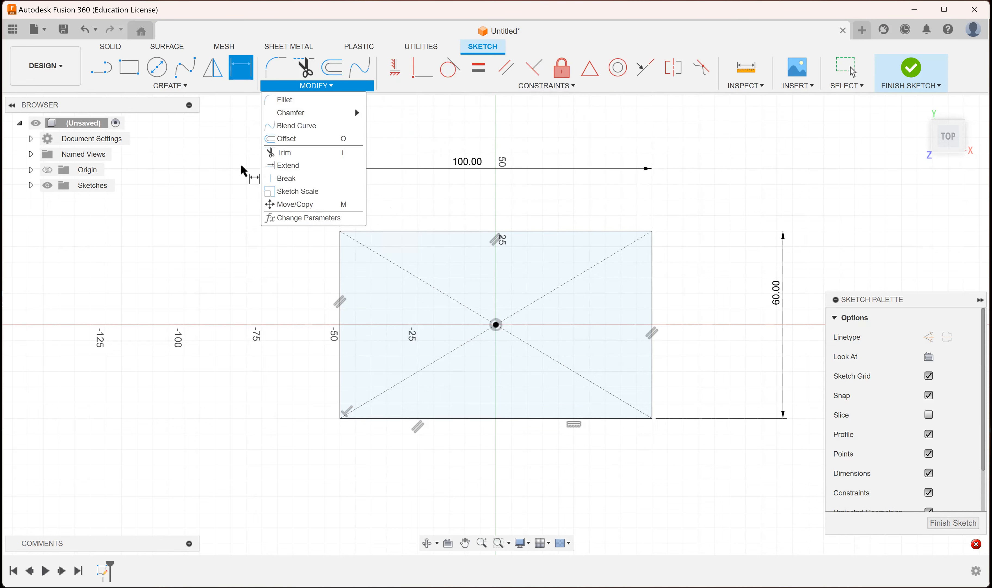
pyautogui.click(159, 90)
pyautogui.click(160, 89)
# Draw a center diameter circle about 50 mm across, with its centre inside the rectangle, up and to the right of the origin.
pyautogui.click(176, 86)
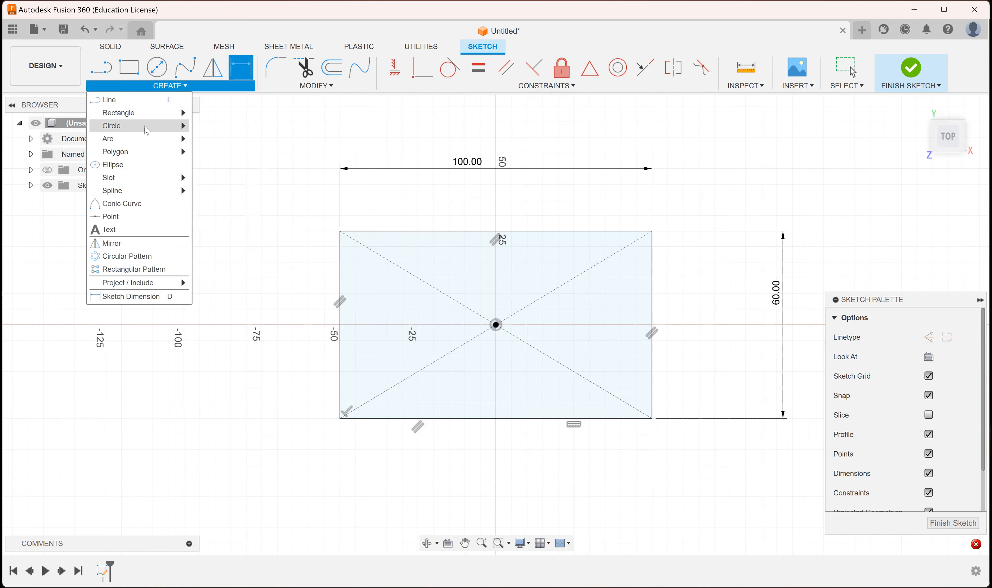
pyautogui.moveTo(145, 128)
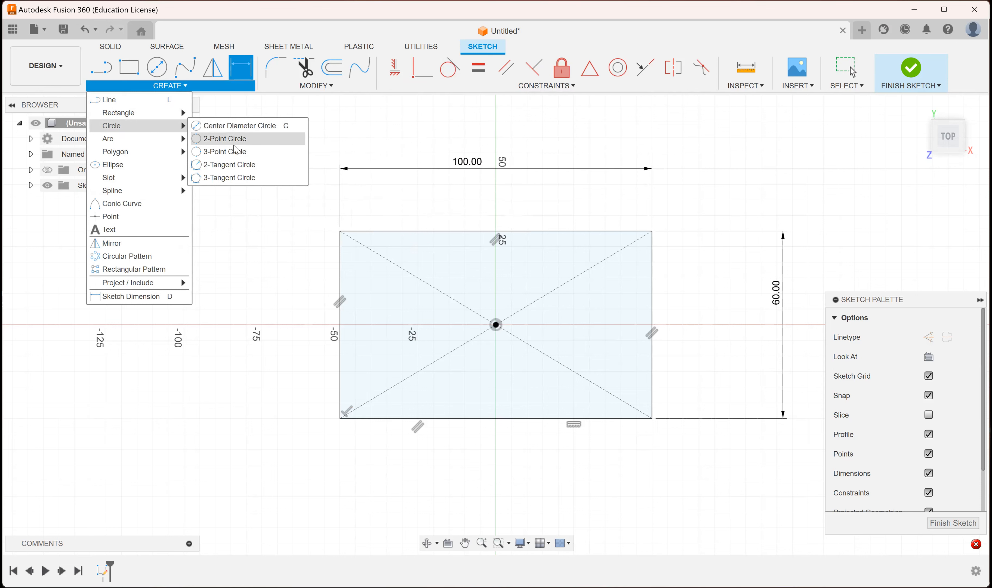
pyautogui.click(230, 132)
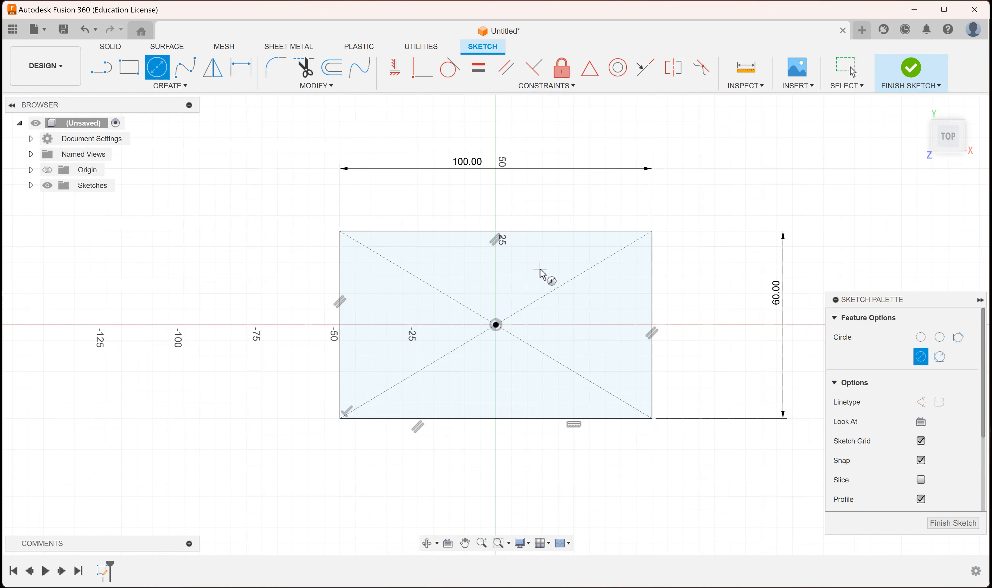
pyautogui.click(599, 321)
# Dimension the circle's diameter to 10 mm.
pyautogui.click(176, 86)
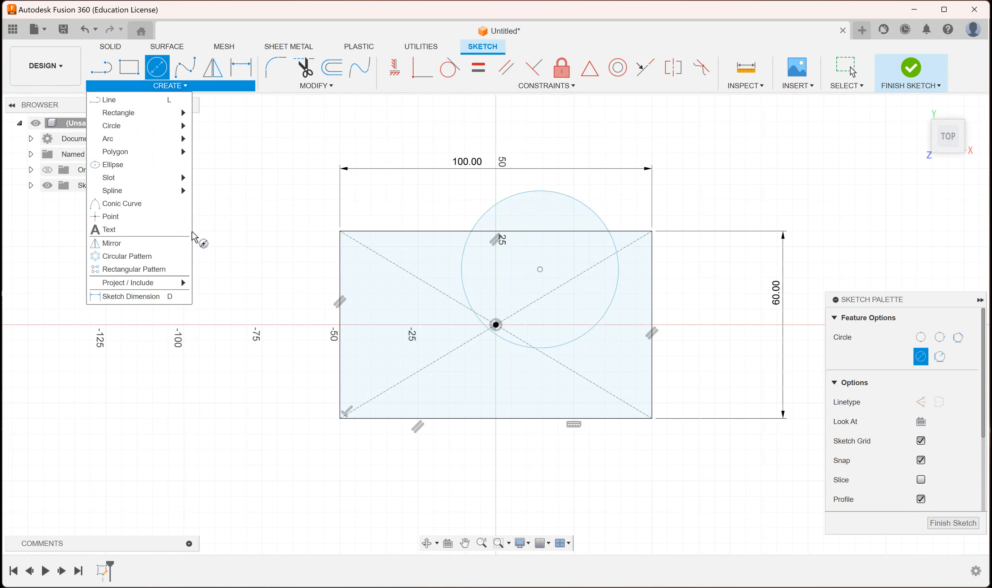
pyautogui.click(155, 296)
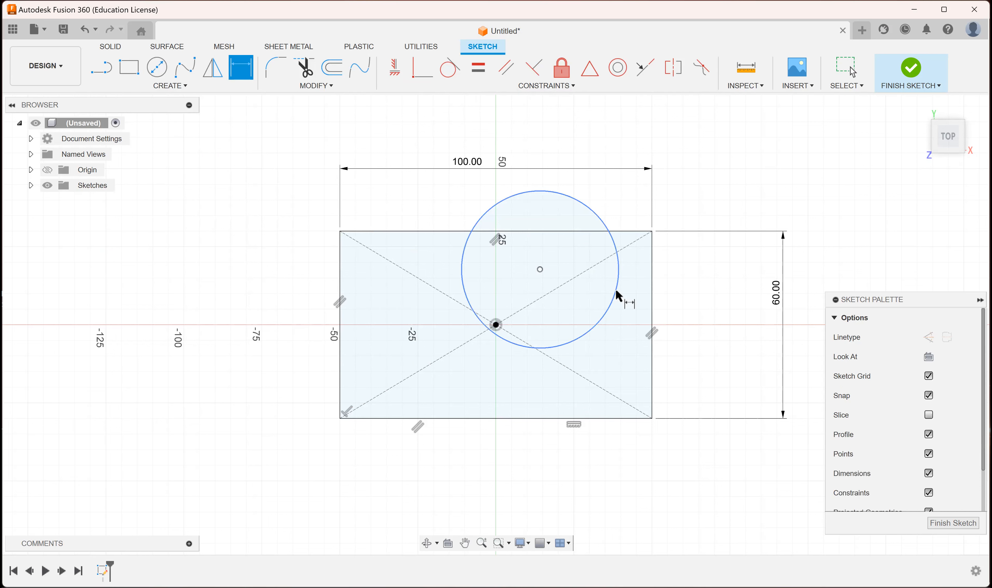
pyautogui.click(712, 195)
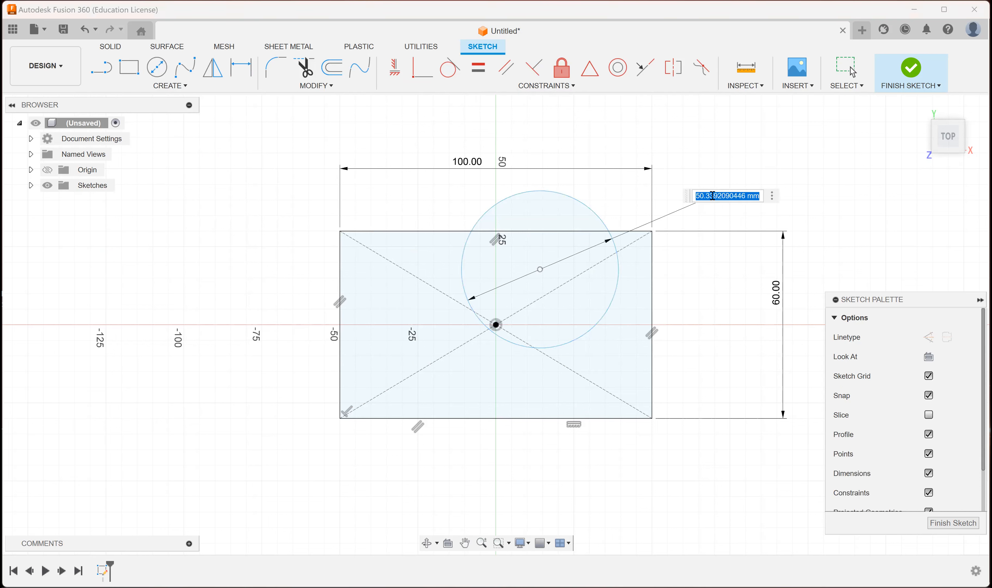
pyautogui.write('10')
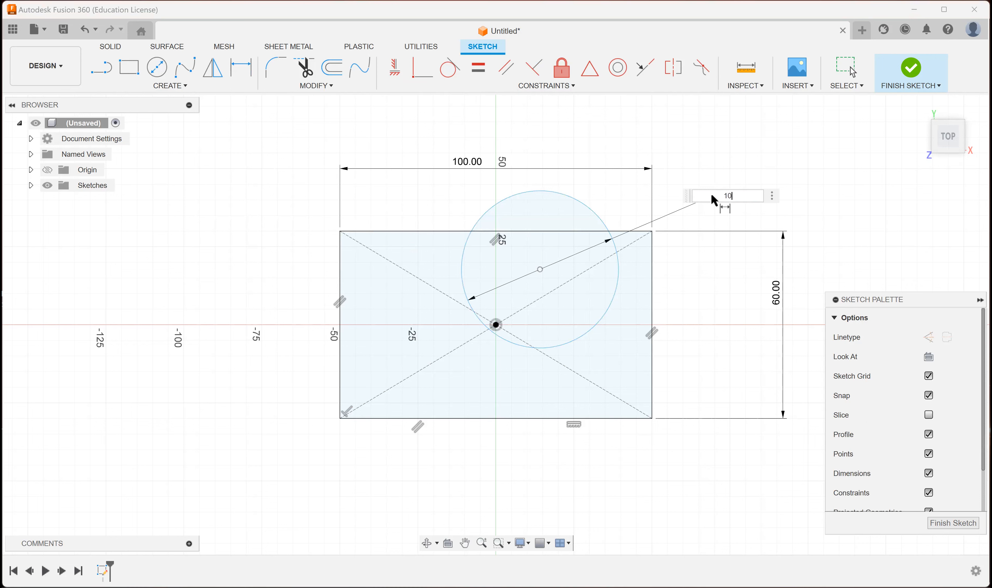
pyautogui.press('Return')
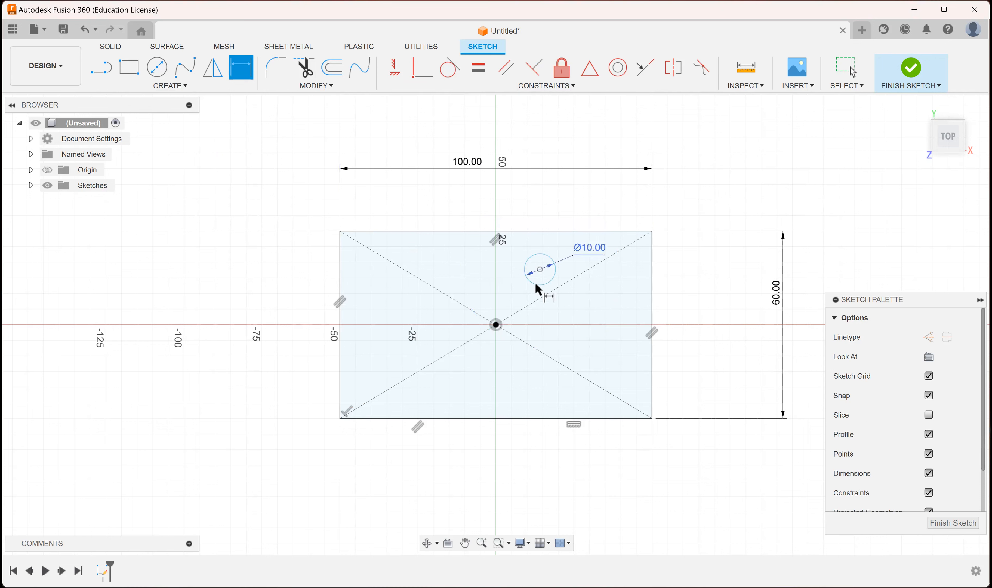
# Make the circle's centre point coincident with the origin at the centre of the rectangle.
pyautogui.click(496, 324)
pyautogui.click(562, 89)
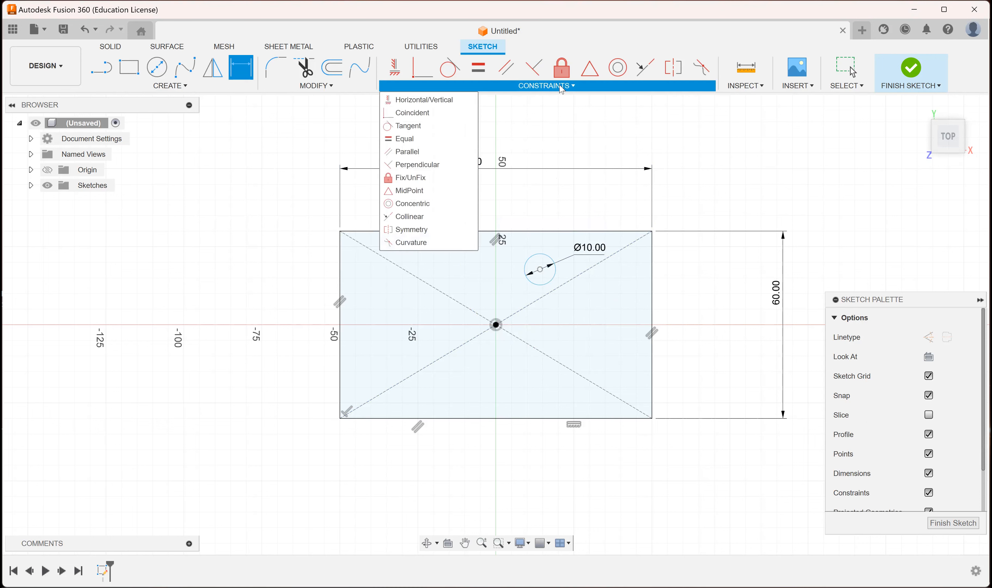
pyautogui.click(426, 115)
pyautogui.click(540, 270)
pyautogui.click(495, 325)
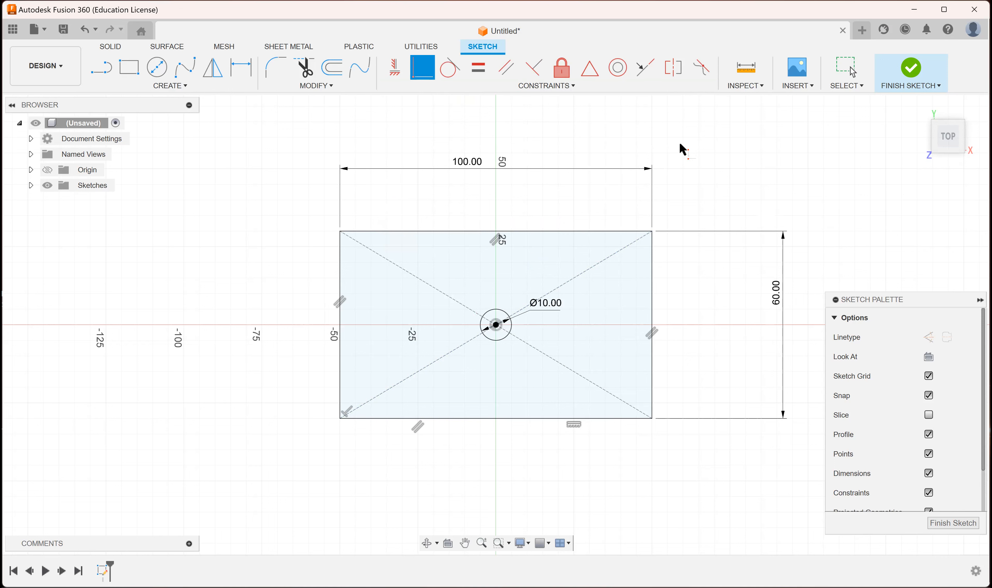
pyautogui.press('Escape')
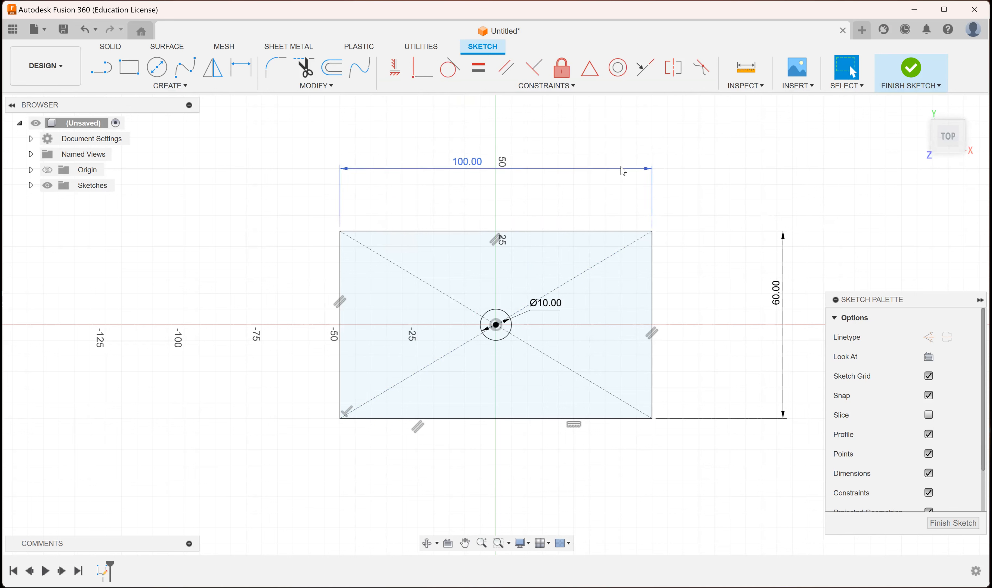
# Finish the sketch and extrude the rectangular profile around the circle 40 mm as a new body.
pyautogui.click(912, 69)
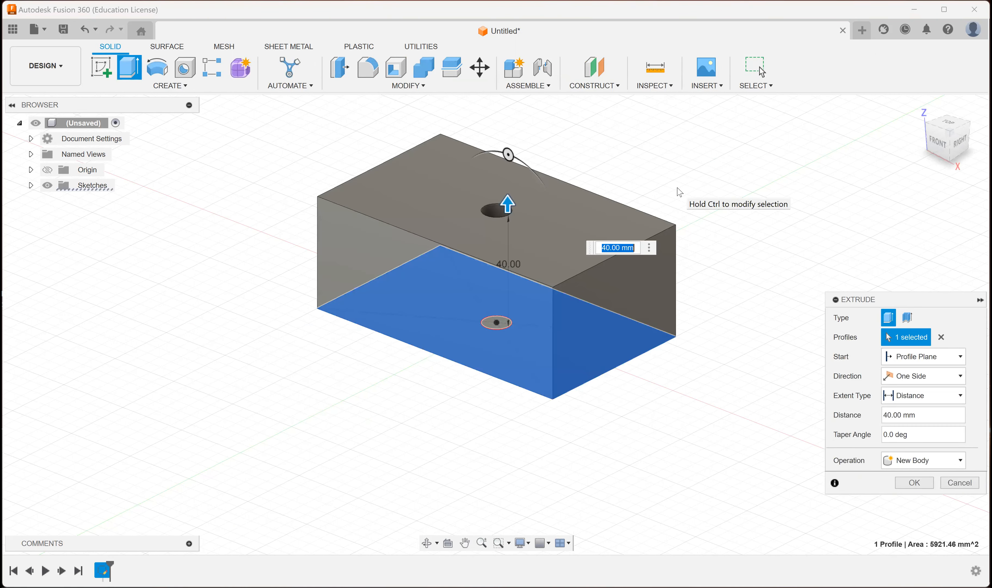
pyautogui.press('Return')
pyautogui.press('F4')
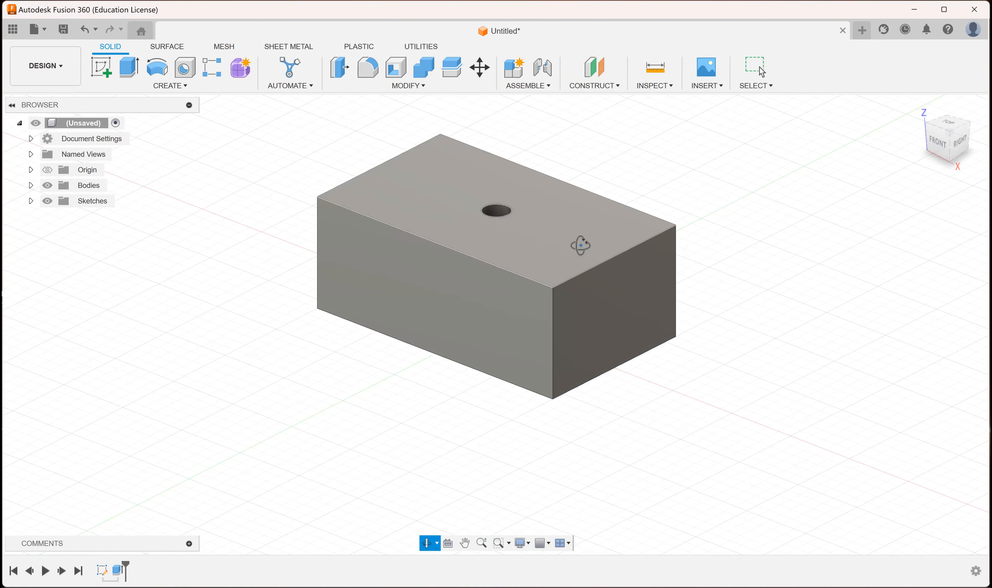
pyautogui.moveTo(539, 263); pyautogui.dragTo(467, 302)
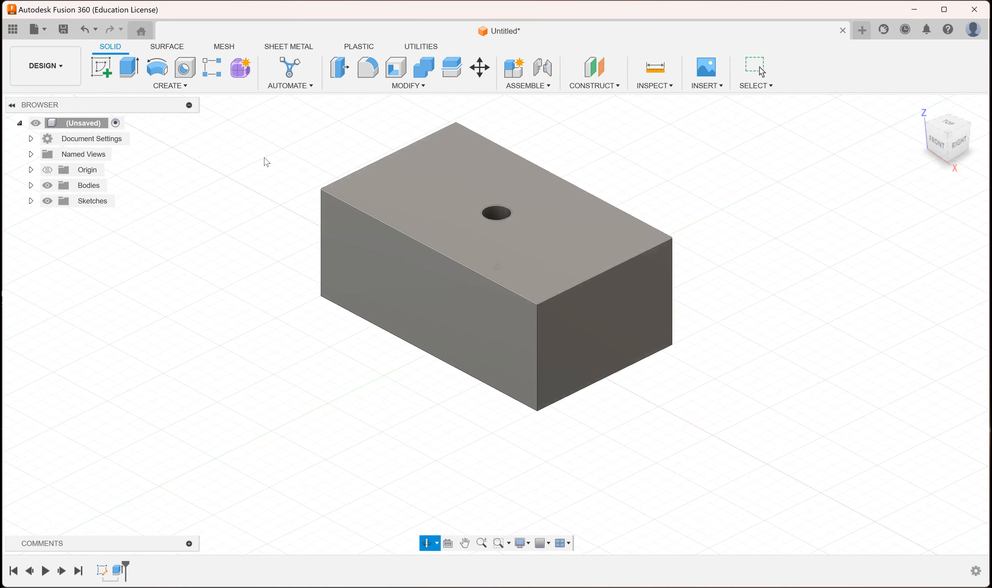
pyautogui.press('Escape')
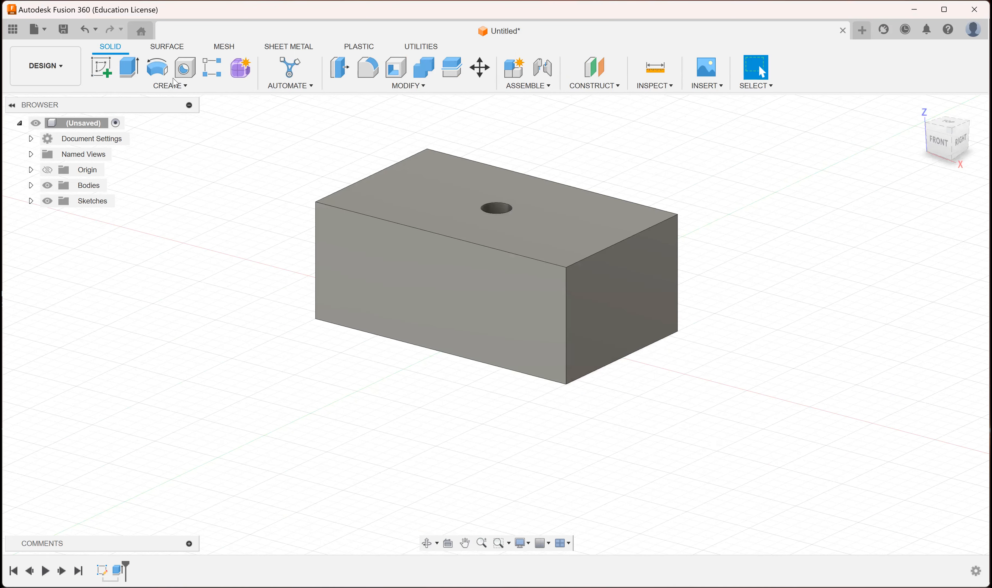
# Start a sketch on the block's back face and draw a center diameter circle in its left half, centred about 24 mm above the bottom edge.
pyautogui.click(101, 70)
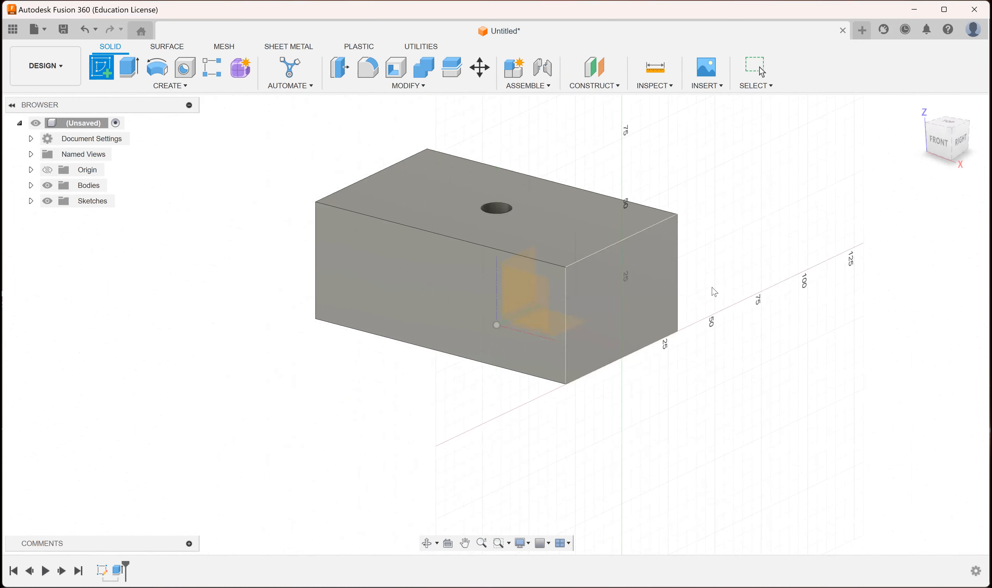
pyautogui.keyDown('shift'); pyautogui.moveTo(686, 269); pyautogui.dragTo(582, 300, button='middle'); pyautogui.keyUp('shift')
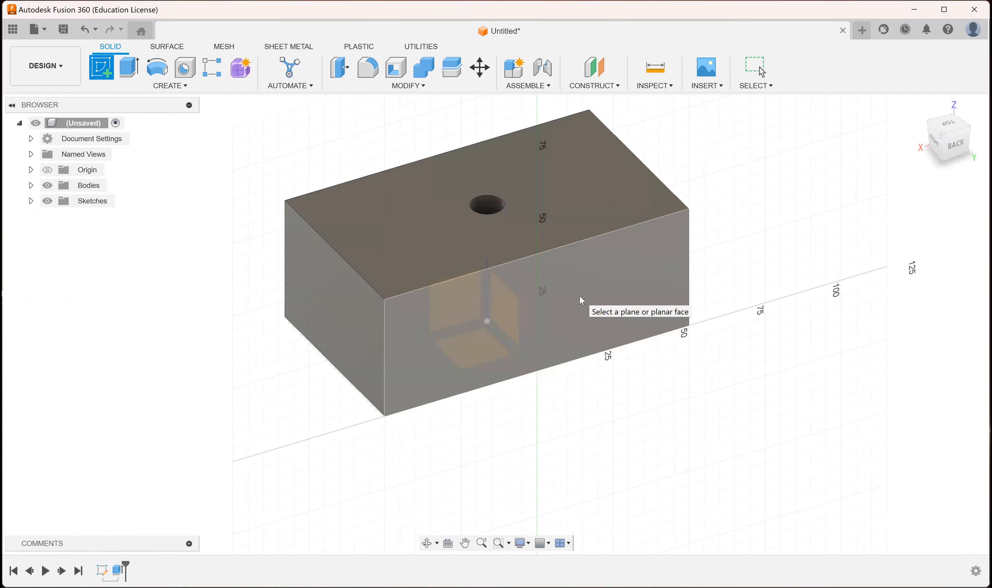
pyautogui.click(581, 300)
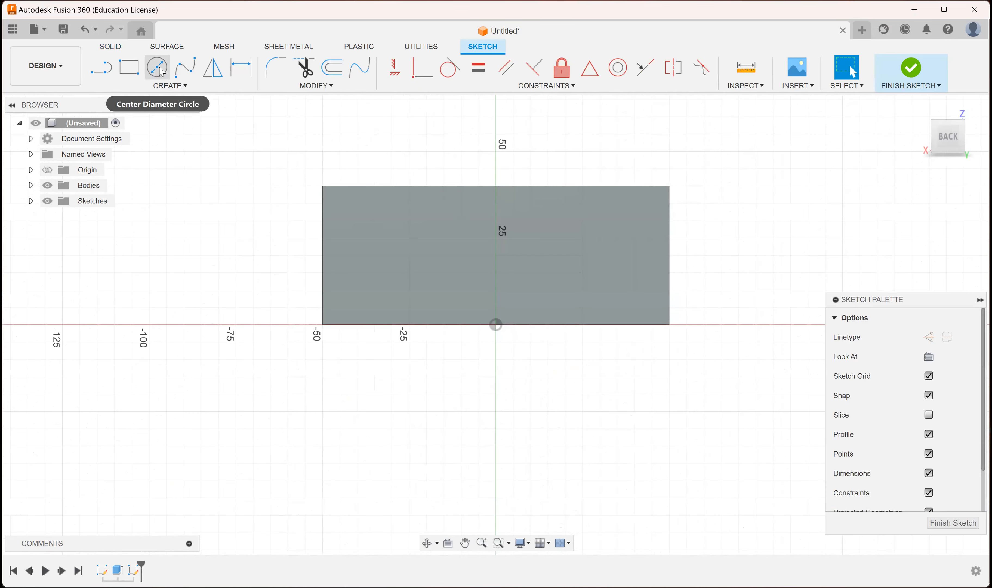
pyautogui.click(193, 89)
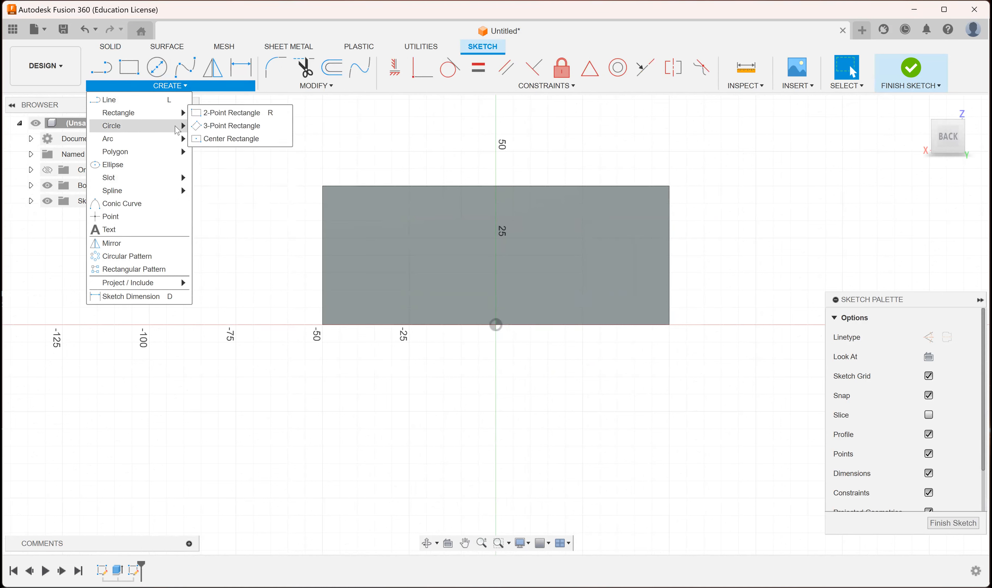
pyautogui.moveTo(183, 127)
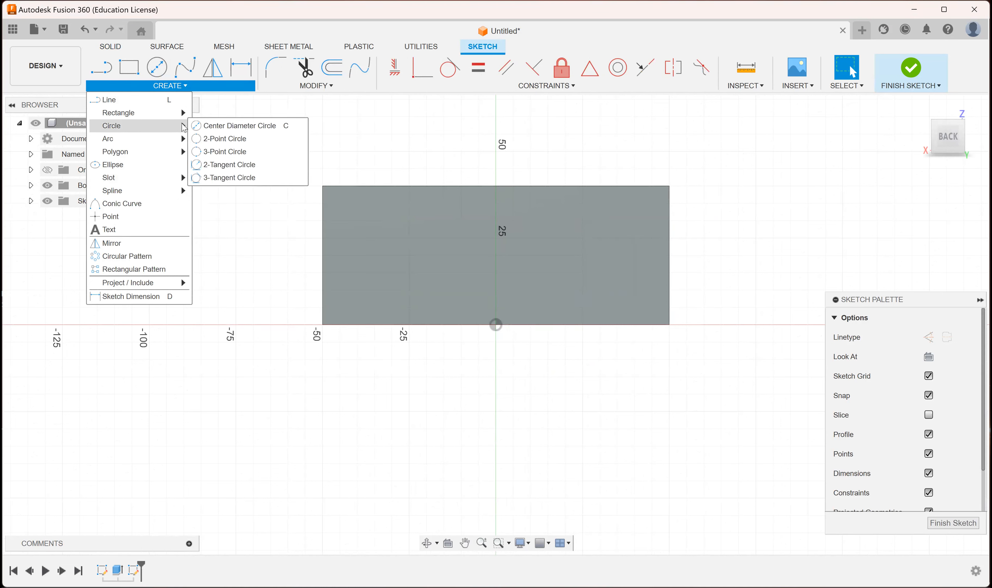
pyautogui.click(433, 250)
pyautogui.click(390, 247)
pyautogui.press('c')
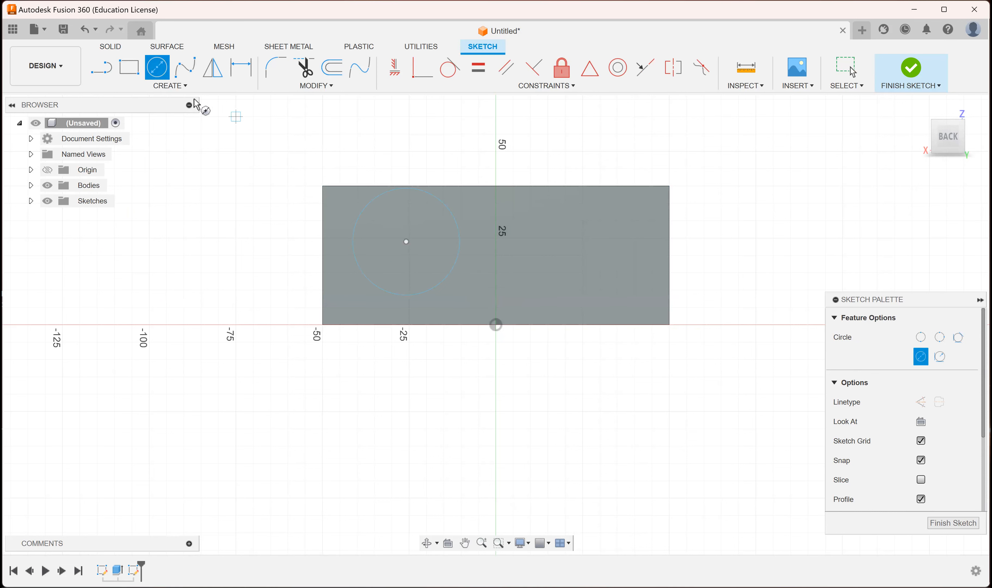
# Dimension the circle's diameter to 15 mm.
pyautogui.click(170, 85)
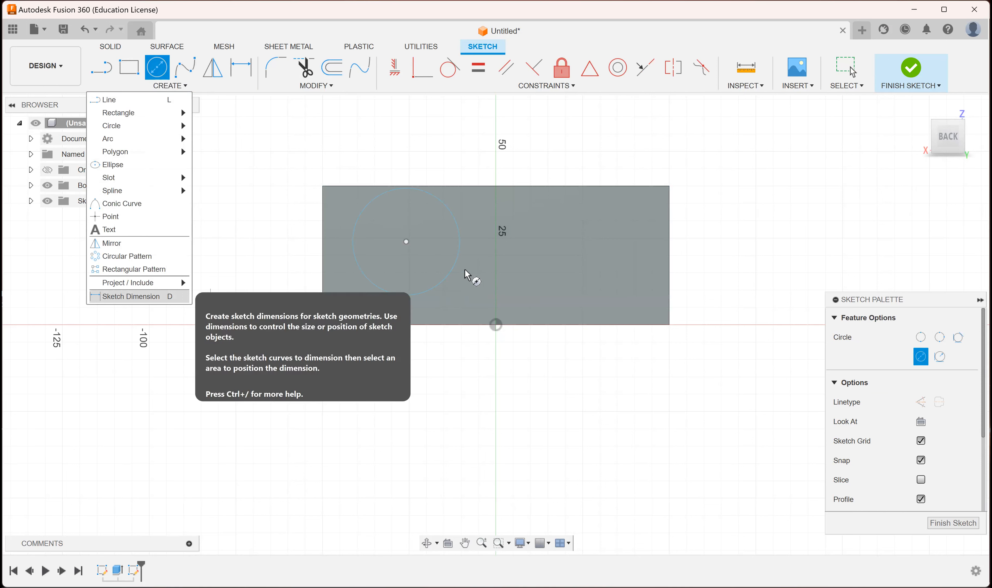
pyautogui.click(456, 262)
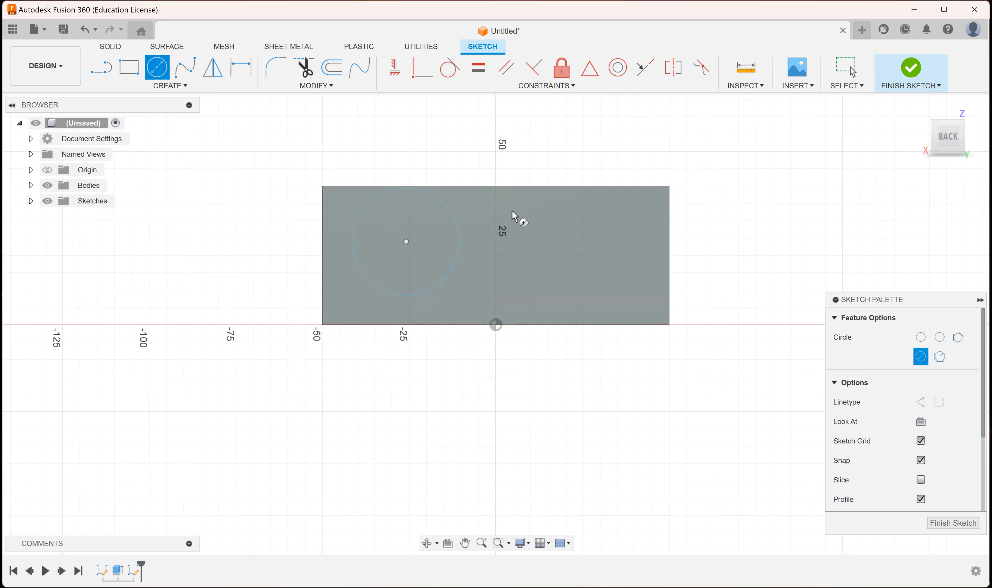
pyautogui.press('Escape')
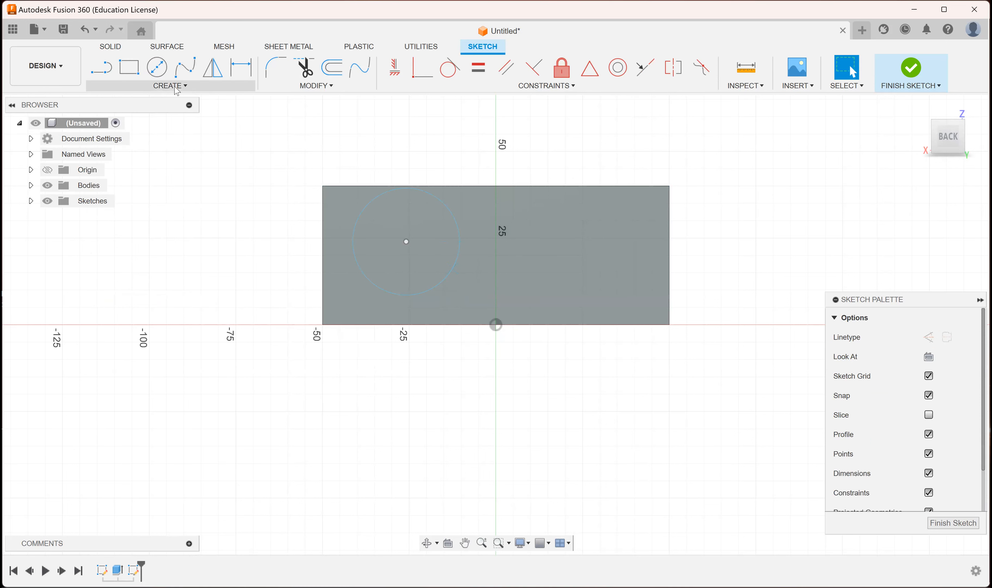
pyautogui.click(175, 86)
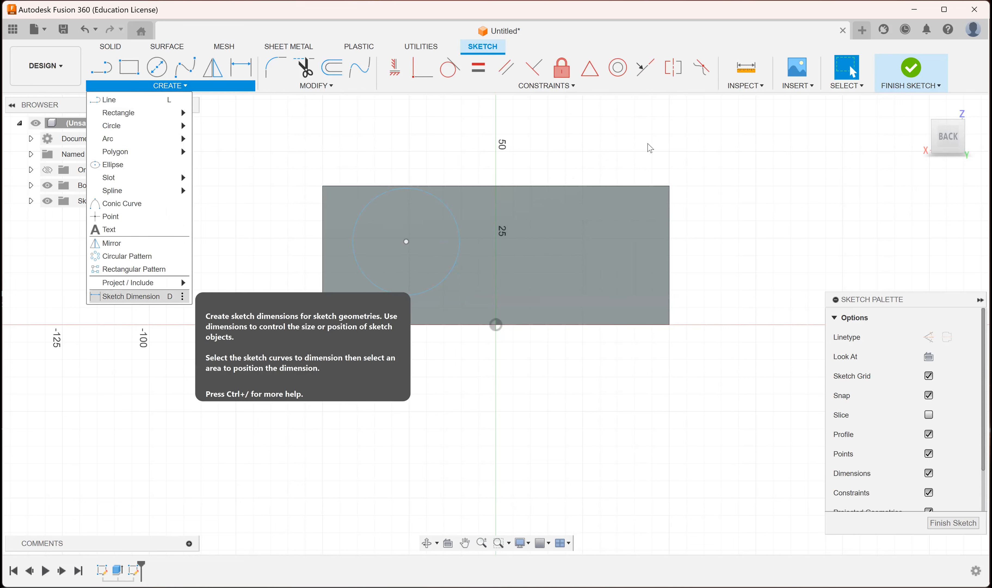
pyautogui.write('15')
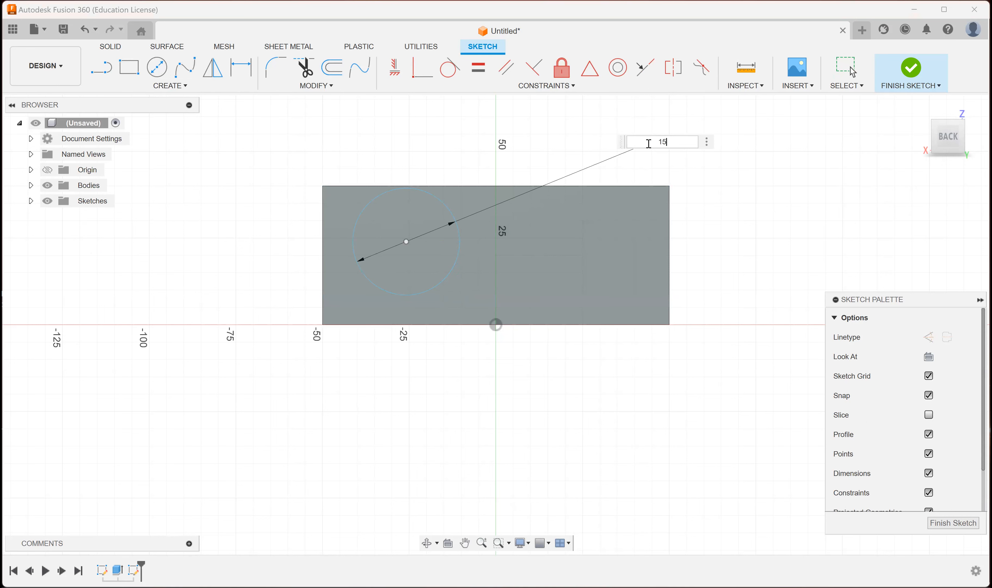
pyautogui.press('Return')
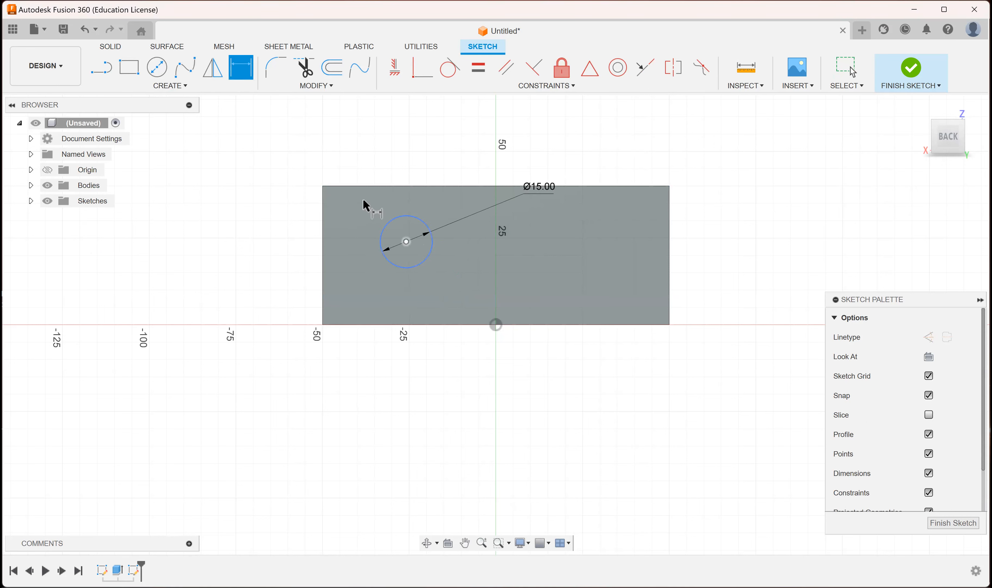
# Dimension the circle's centre point 20 mm above the bottom edge of the face.
pyautogui.click(186, 90)
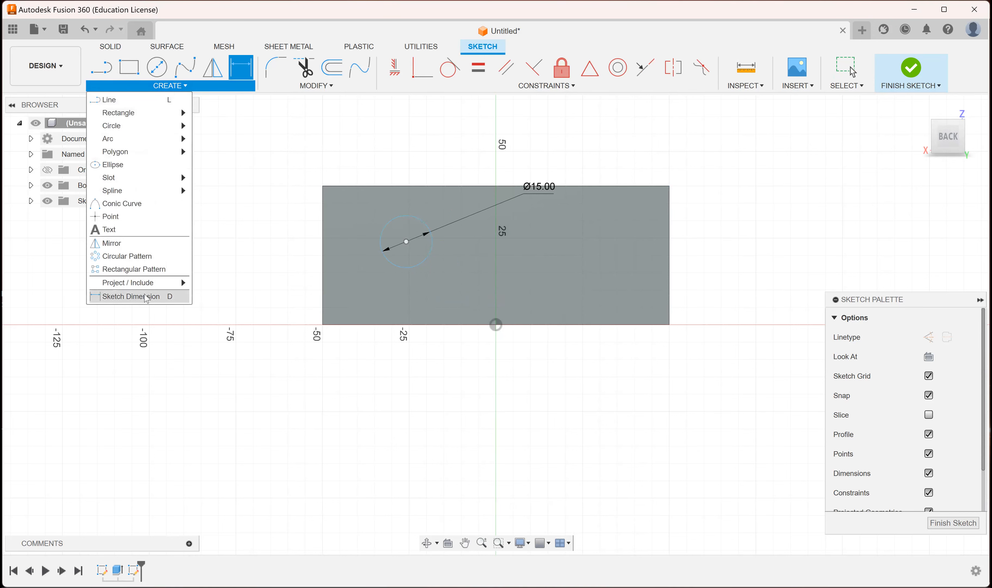
pyautogui.click(405, 243)
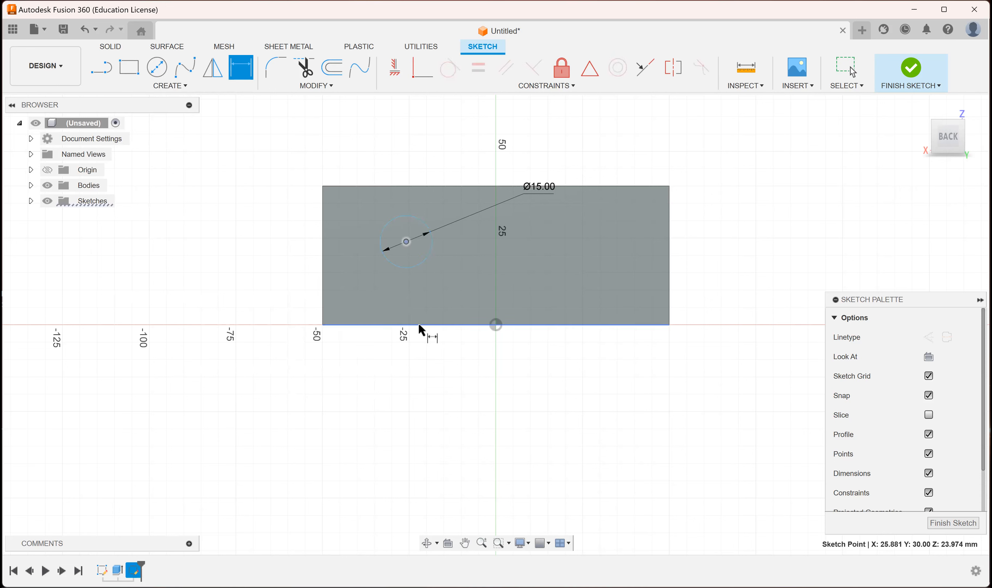
pyautogui.click(273, 322)
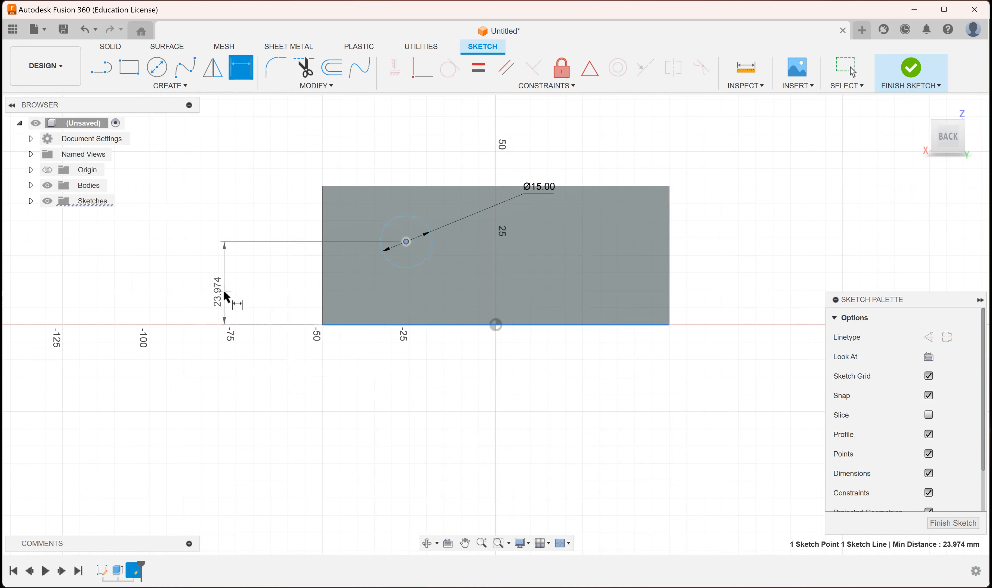
pyautogui.click(294, 287)
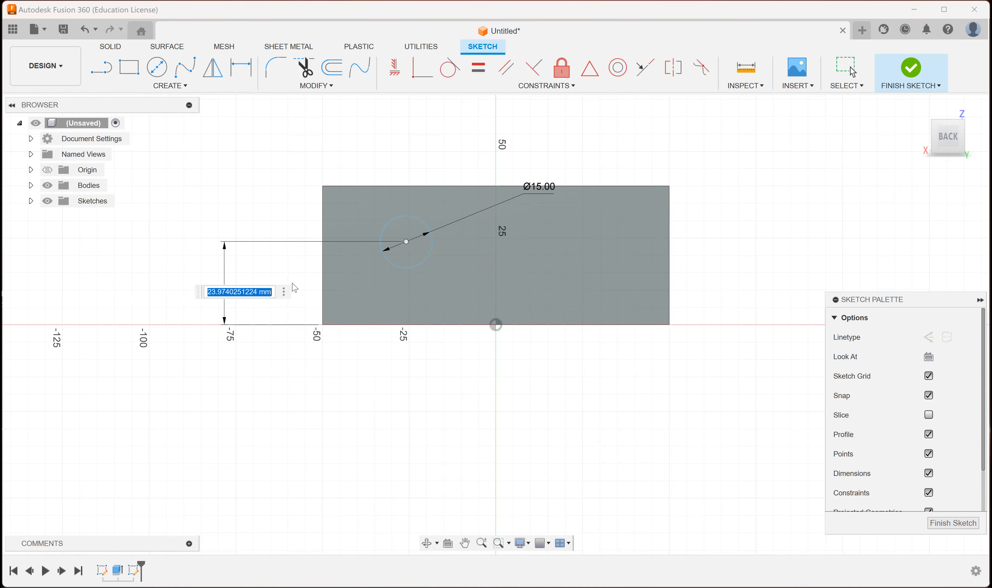
pyautogui.write('20')
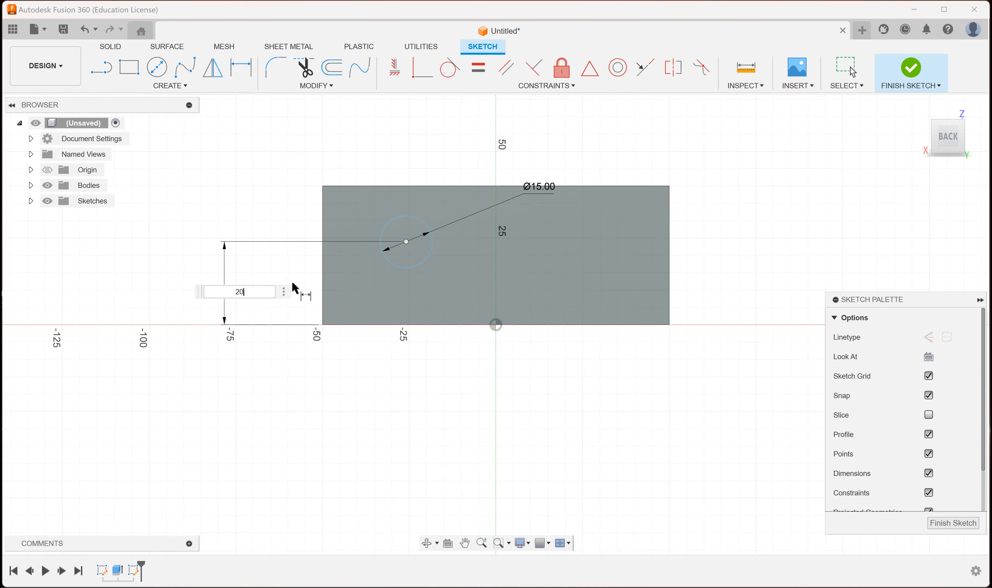
pyautogui.press('Return')
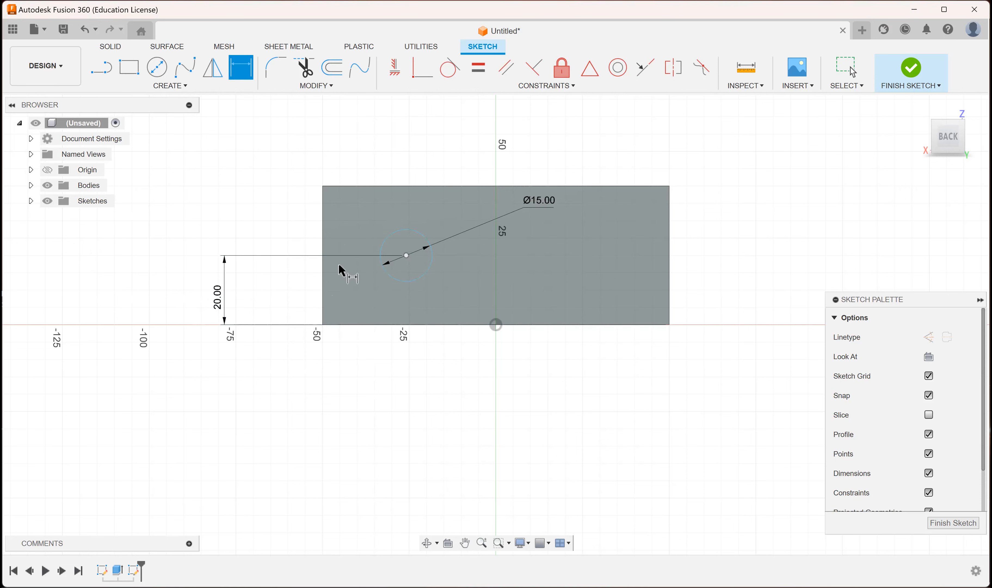
# Dimension the circle's centre point 25 mm from the left edge of the face.
pyautogui.click(406, 255)
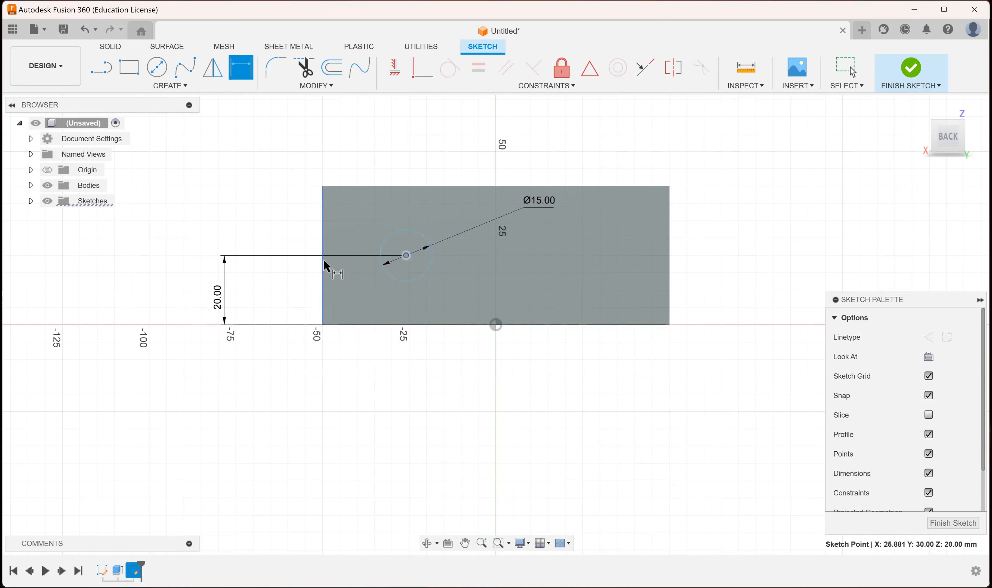
pyautogui.click(365, 141)
pyautogui.write('25')
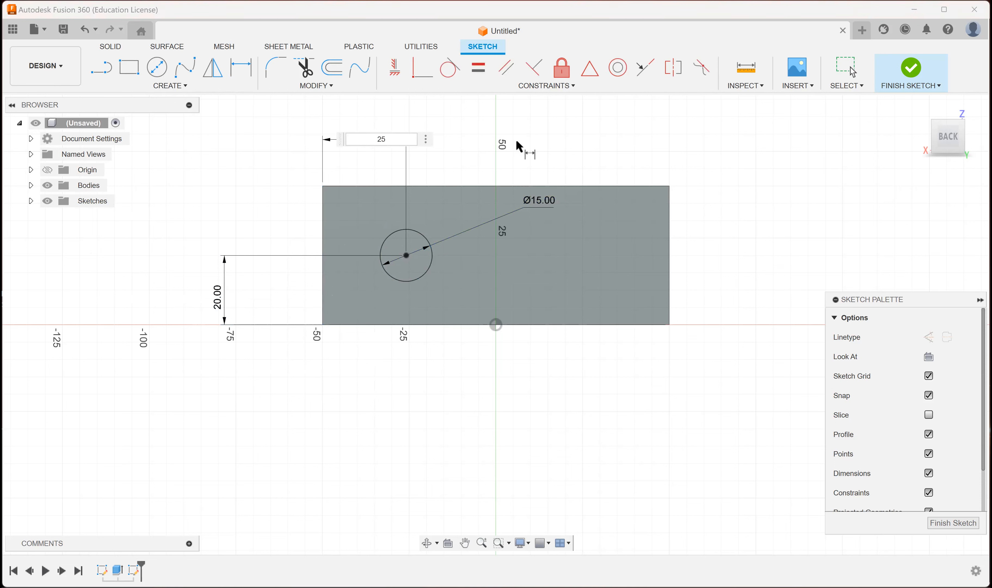
pyautogui.press('Return')
# Finish the sketch and extrude the back face profile around the 15 mm circle outward by 10 mm.
pyautogui.click(915, 73)
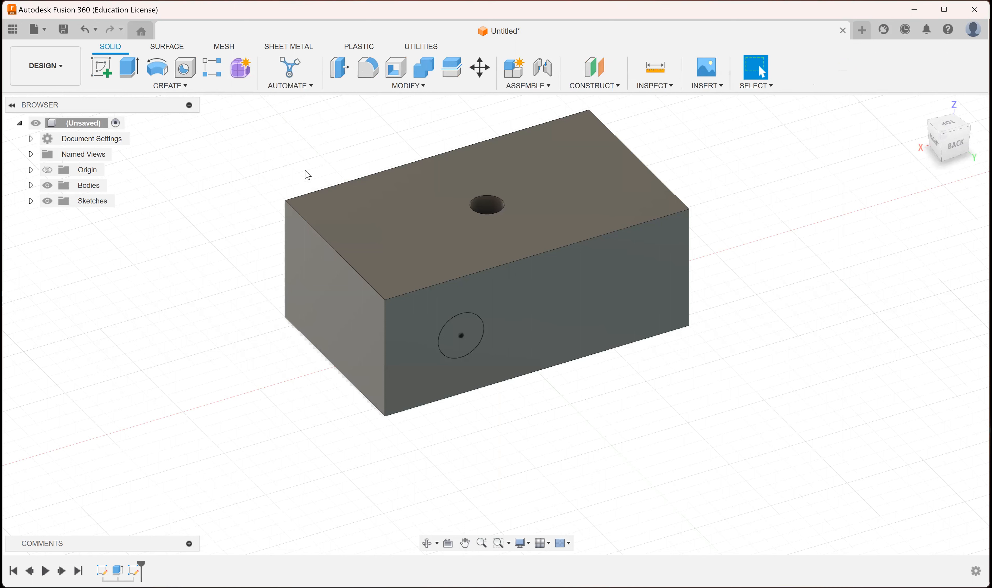
pyautogui.press('e')
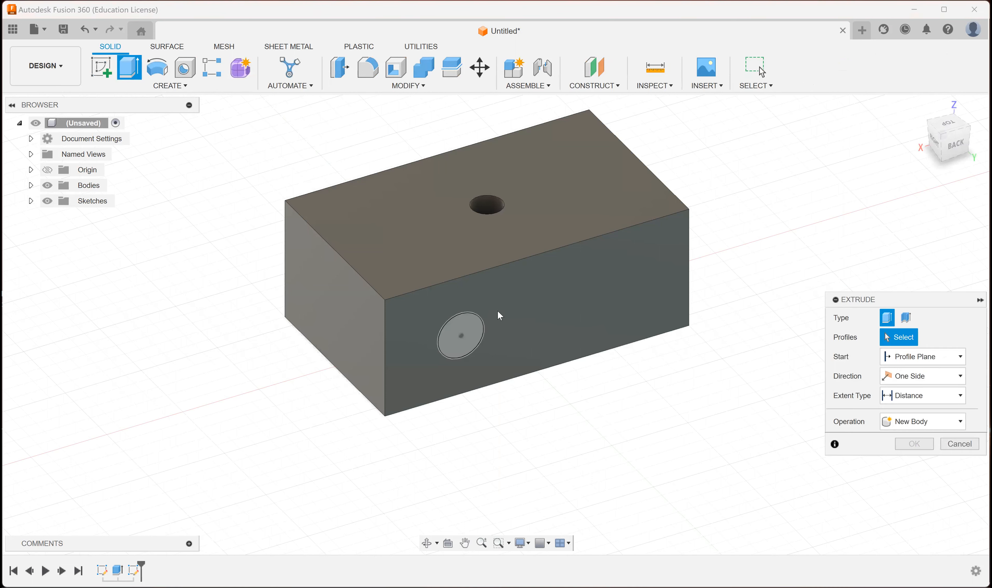
pyautogui.click(647, 316)
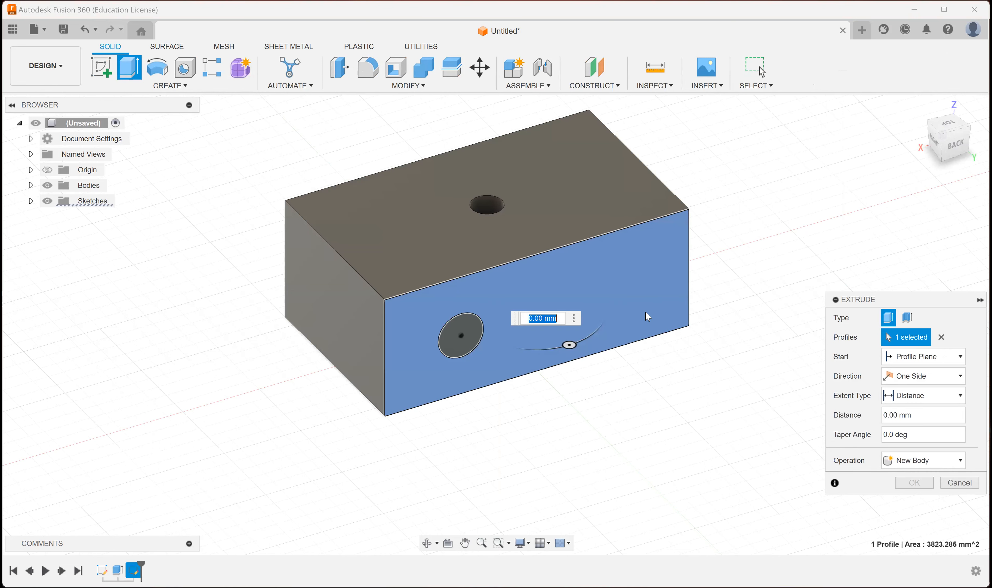
pyautogui.write('10')
pyautogui.press('Return')
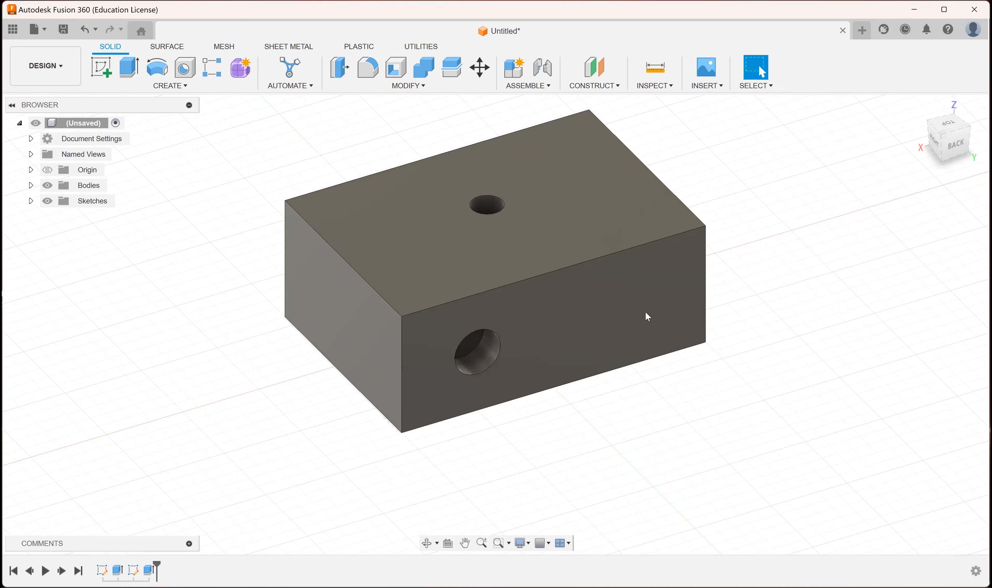
# Inspect the extruded block and its two holes from the back, left and front sides.
pyautogui.keyDown('shift'); pyautogui.moveTo(575, 266); pyautogui.dragTo(471, 278, button='middle'); pyautogui.keyUp('shift')
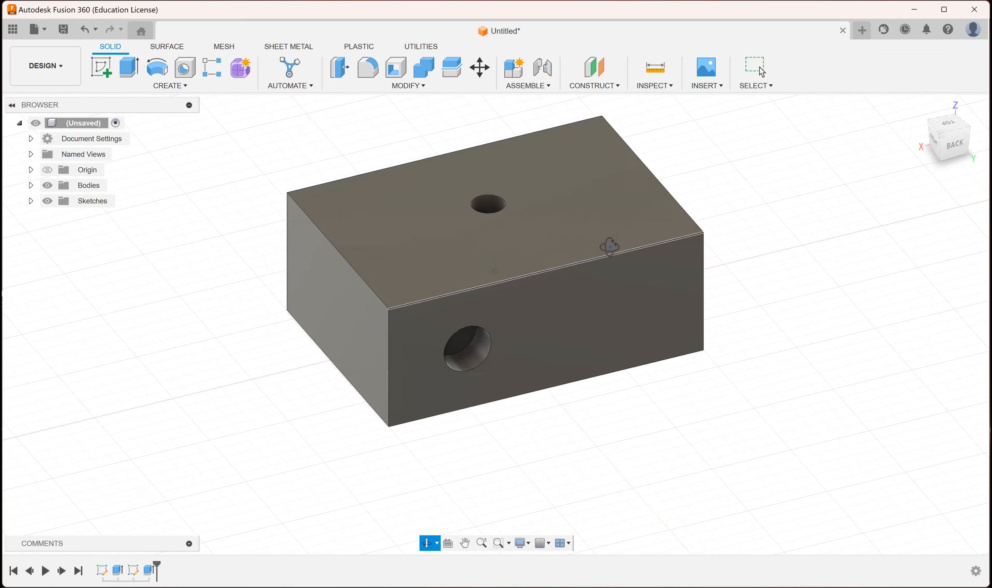
pyautogui.keyDown('shift'); pyautogui.moveTo(487, 262); pyautogui.dragTo(520, 235, button='middle'); pyautogui.keyUp('shift')
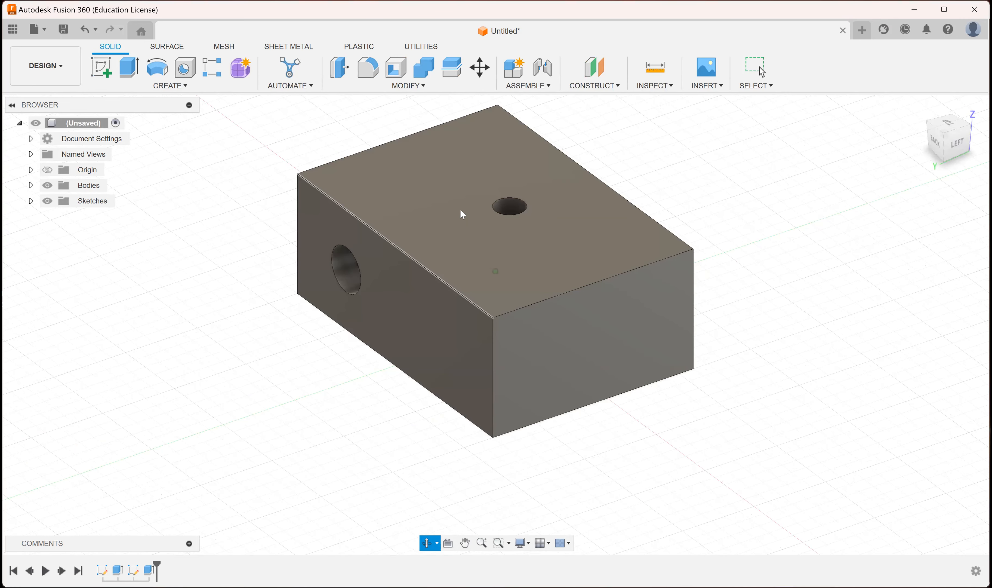
pyautogui.press('Escape')
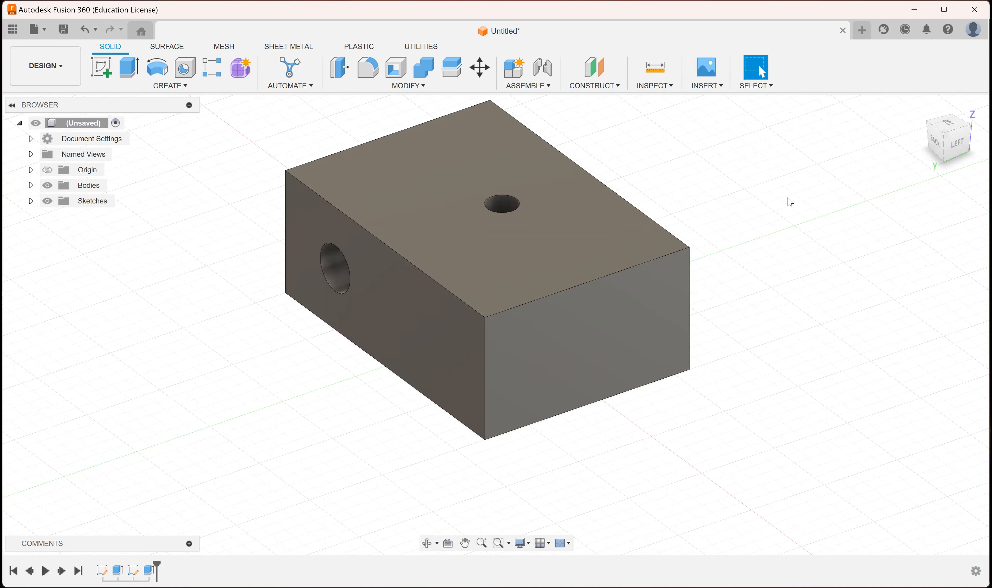
pyautogui.moveTo(602, 440); pyautogui.dragTo(665, 303)
pyautogui.press('q')
pyautogui.click(954, 341)
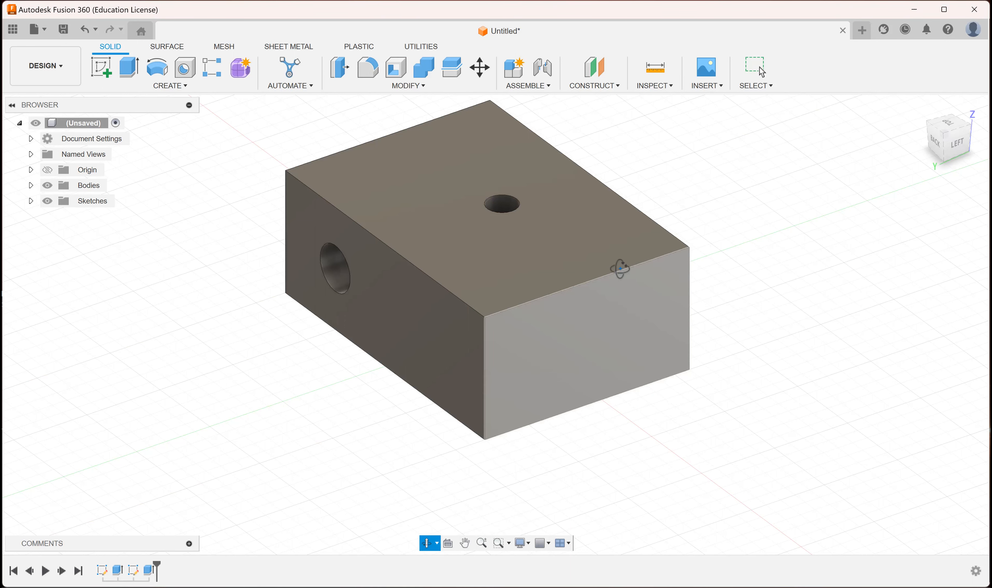
pyautogui.keyDown('shift'); pyautogui.moveTo(620, 266); pyautogui.dragTo(522, 267, button='middle'); pyautogui.keyUp('shift')
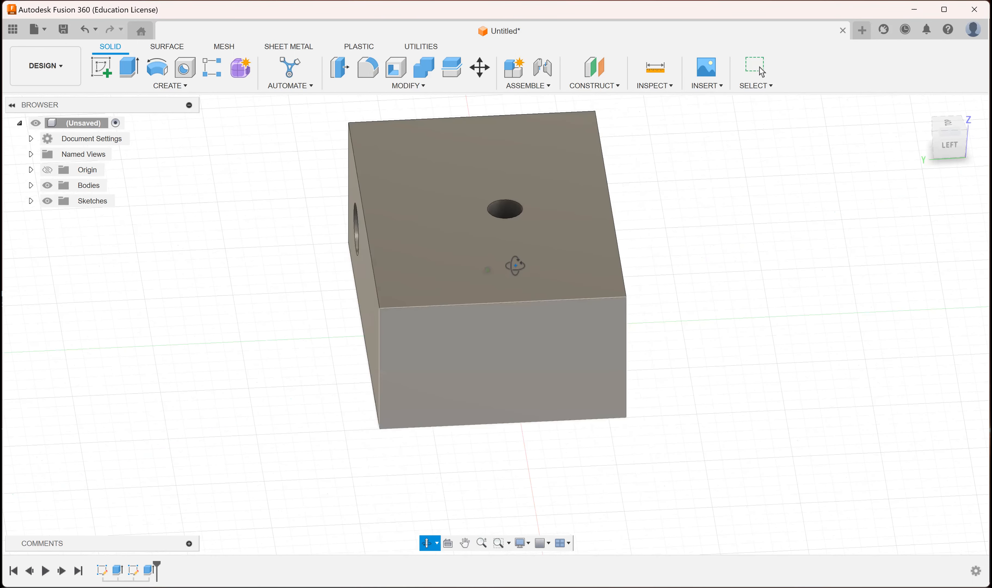
pyautogui.moveTo(513, 259); pyautogui.dragTo(558, 251)
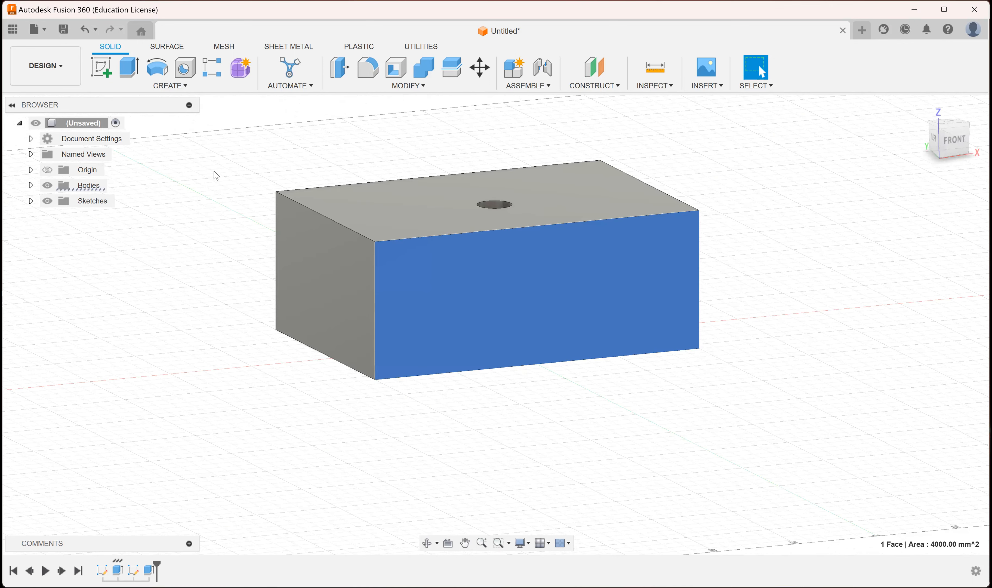
# Start a sketch on the block's front face and draw a 2-point rectangle about 25 mm wide in its left half.
pyautogui.click(106, 72)
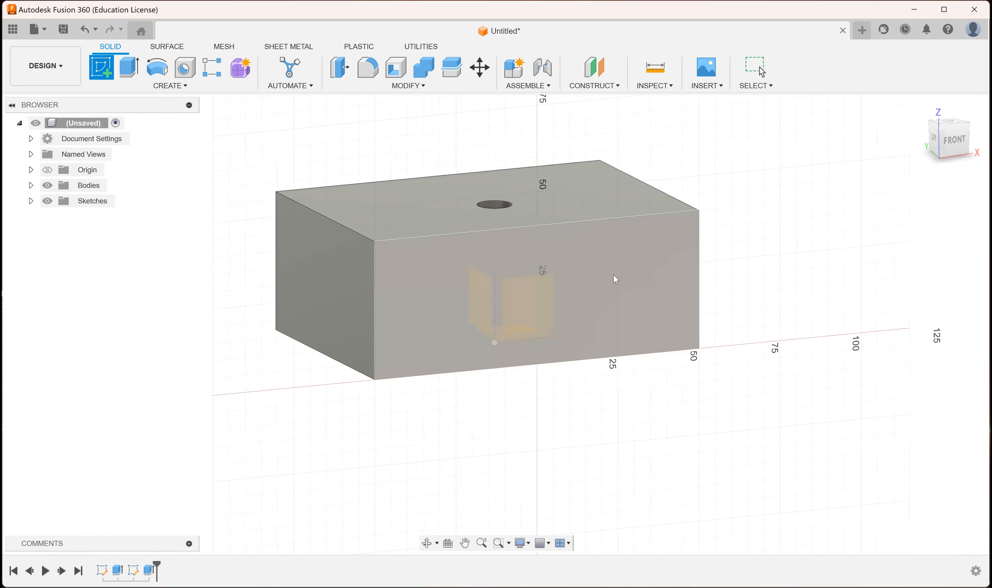
pyautogui.click(613, 274)
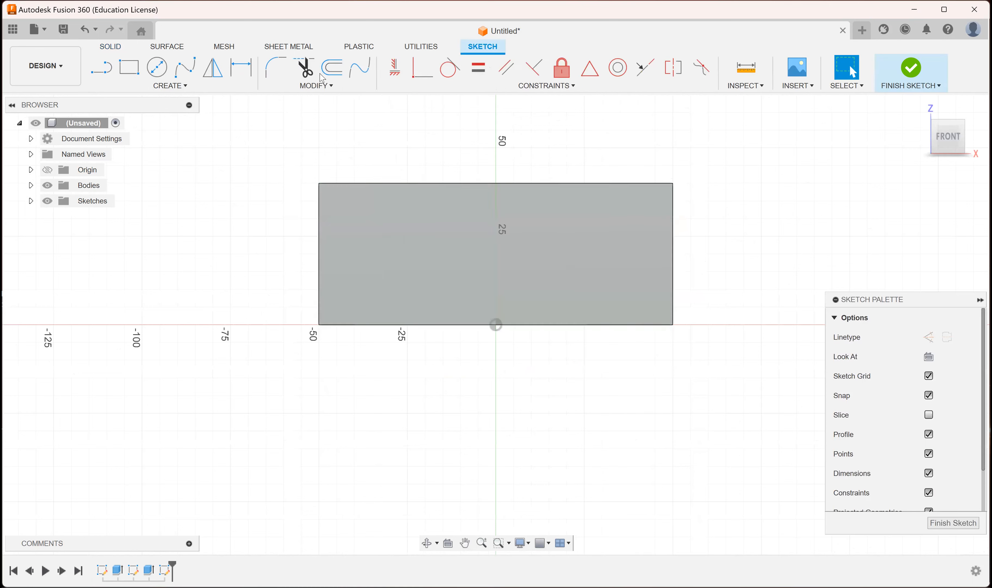
pyautogui.click(184, 86)
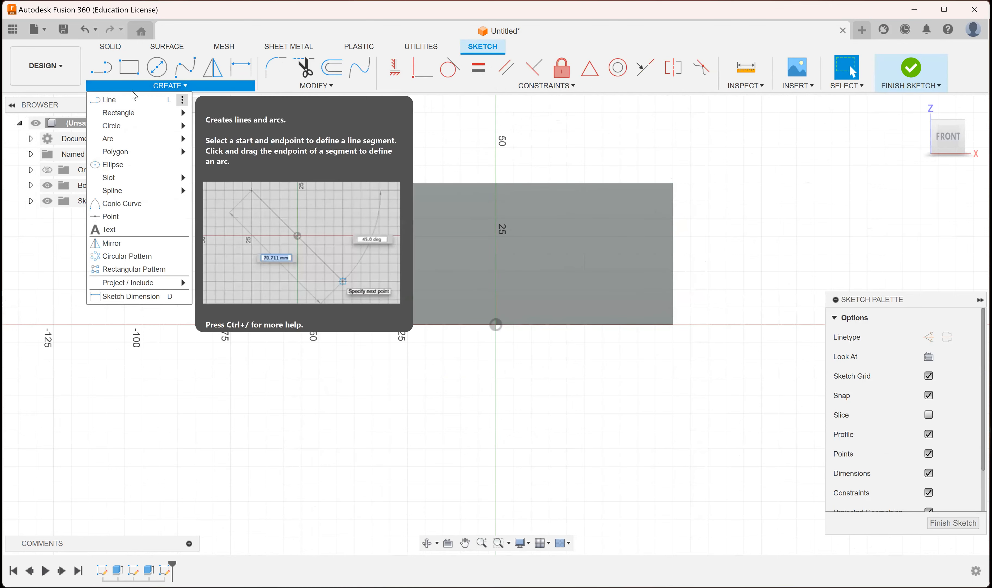
pyautogui.moveTo(135, 116)
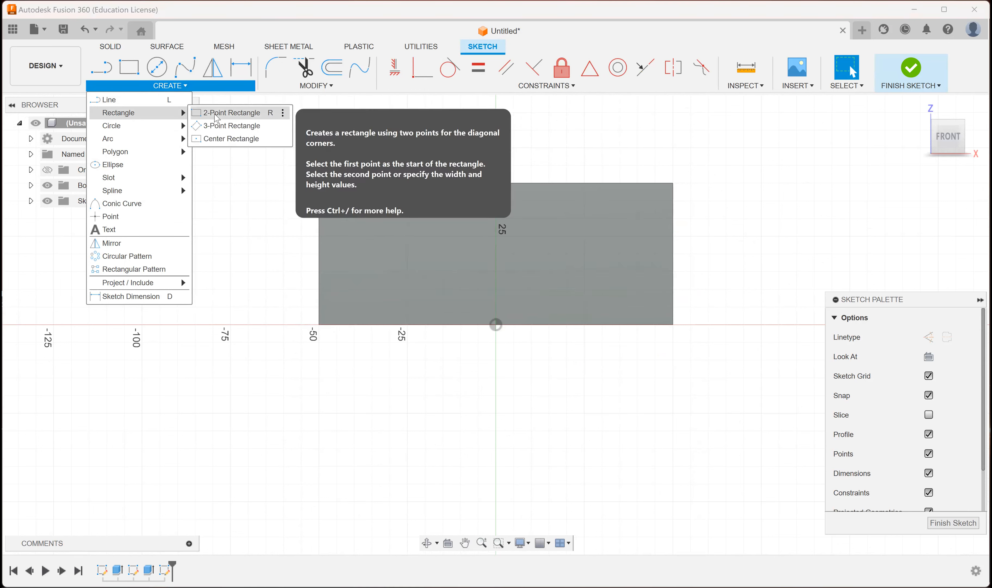
pyautogui.click(217, 118)
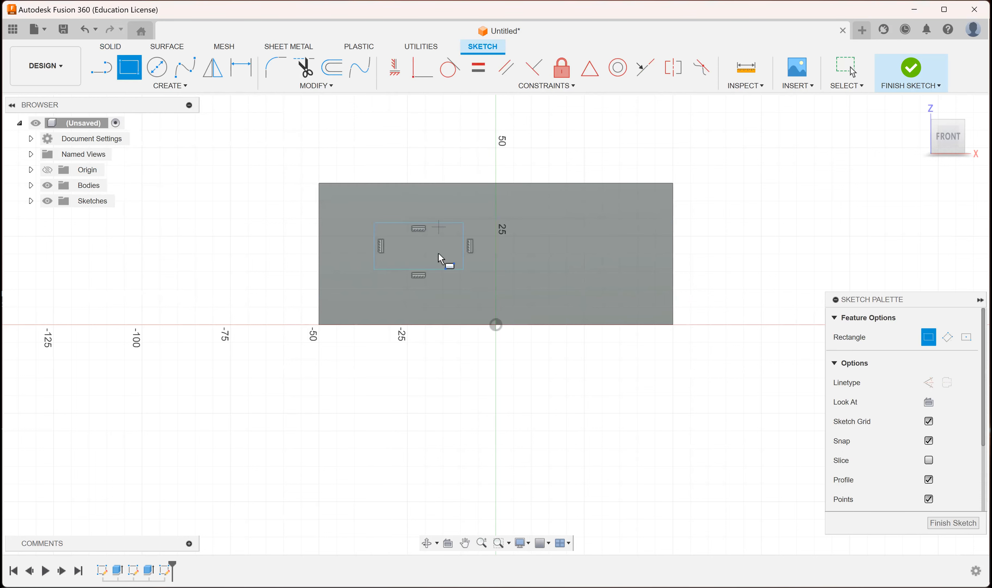
# Place a width dimension on the top edge of the rectangle and open its value for editing.
pyautogui.click(189, 89)
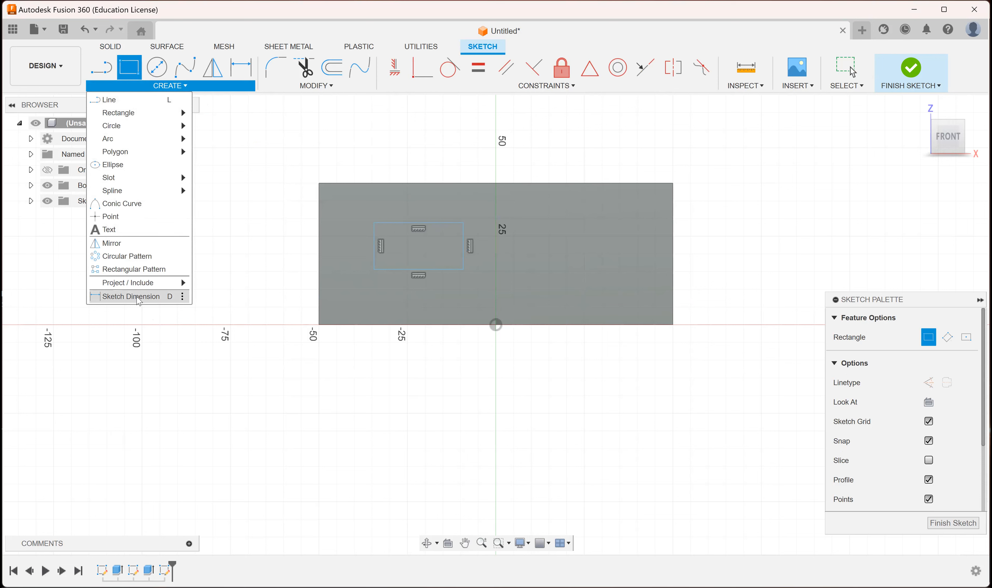
pyautogui.press('d')
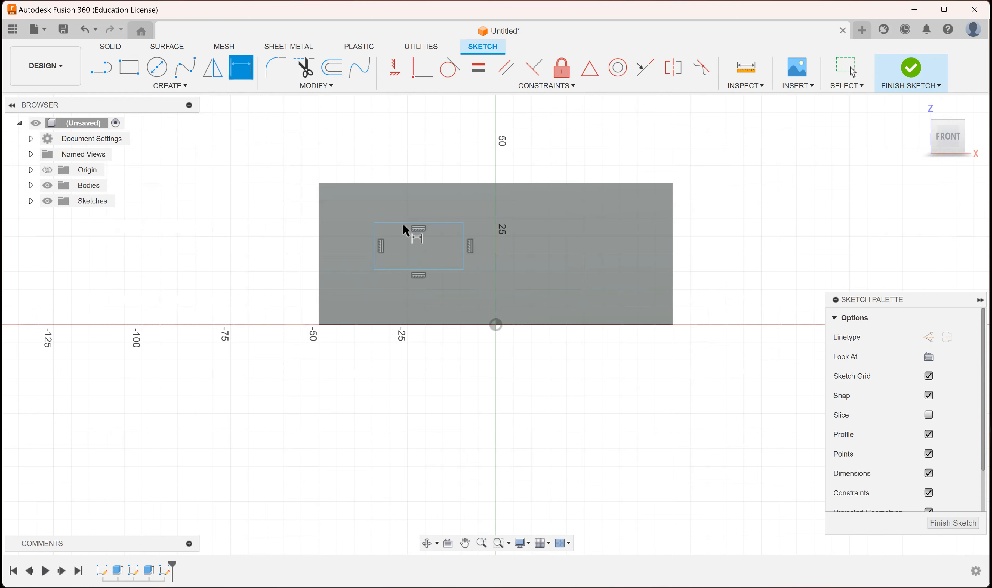
pyautogui.click(417, 222)
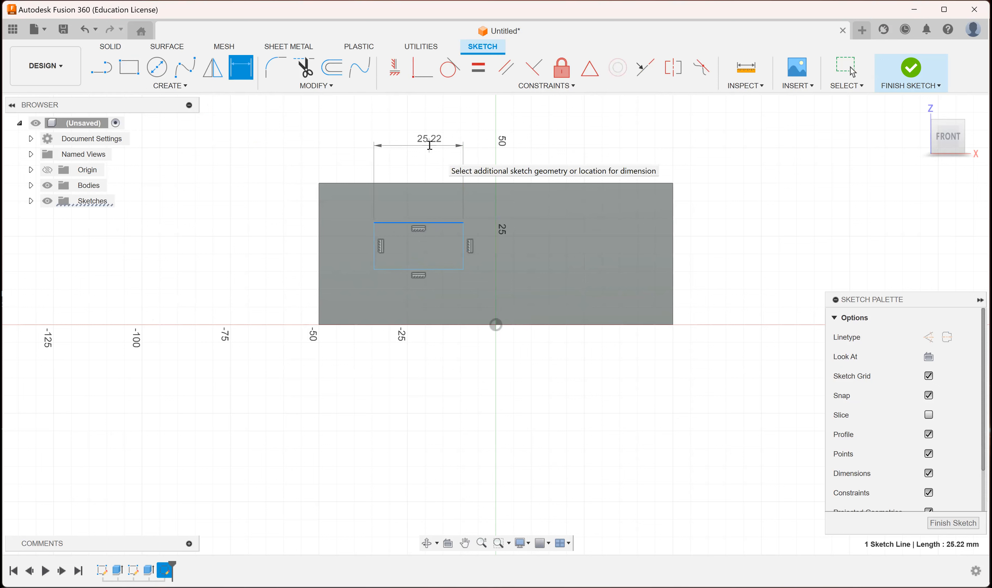
pyautogui.click(429, 145)
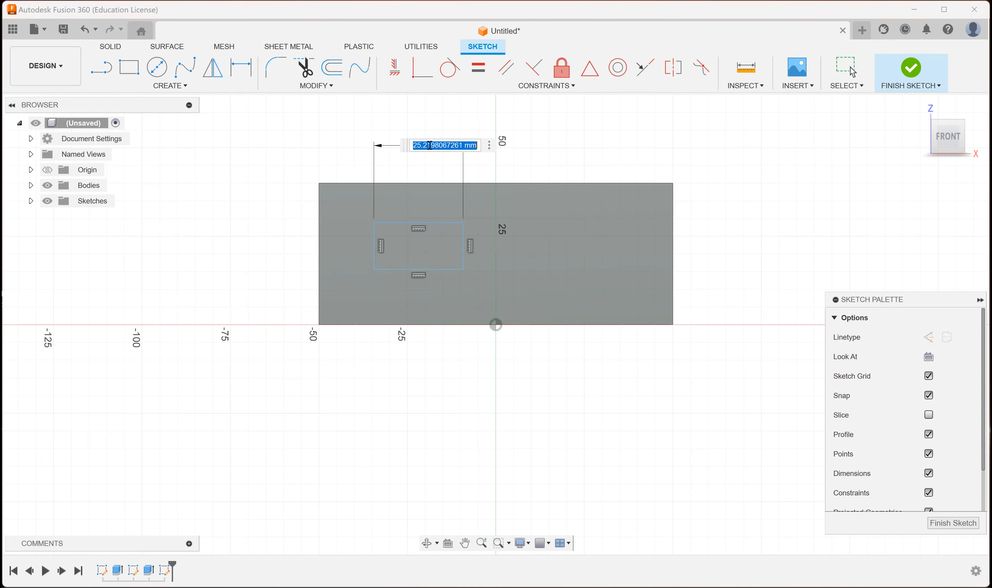